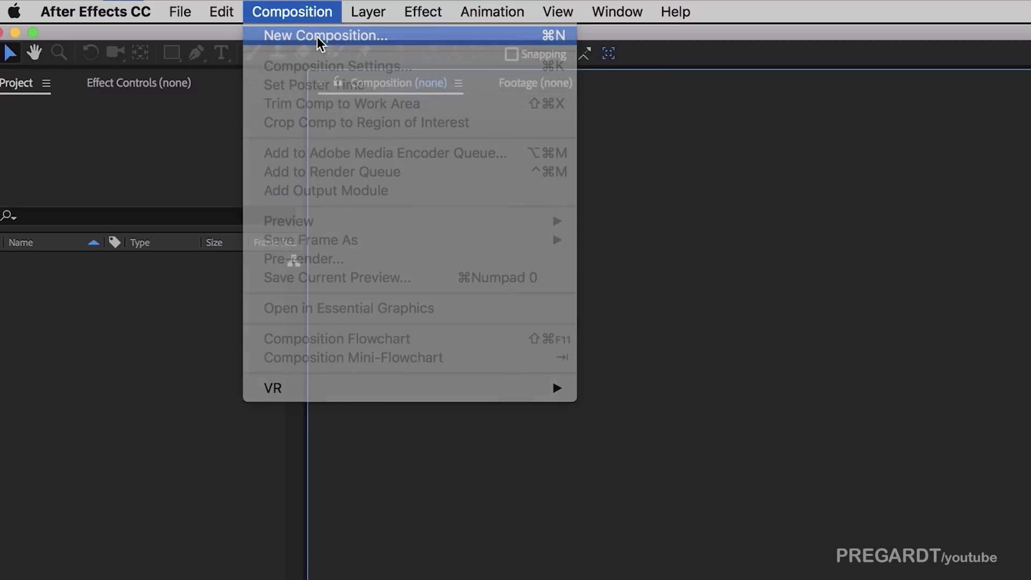
Step: Create a black HDTV 1080 25 fps Comp 1, then trim it to the work area ending at 0:00:01:24
click(317, 37)
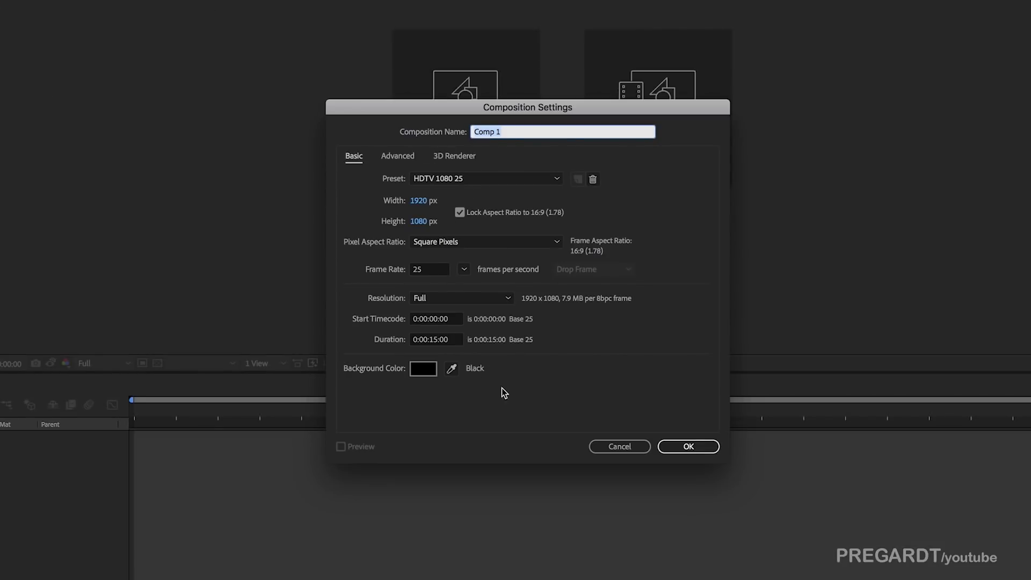
click(692, 451)
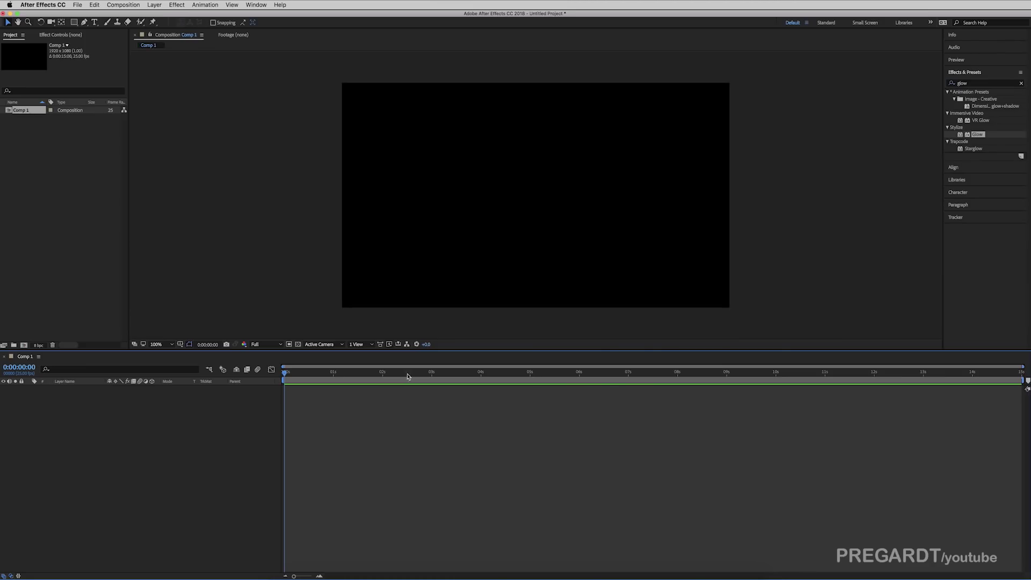
drag(364, 372, 382, 378)
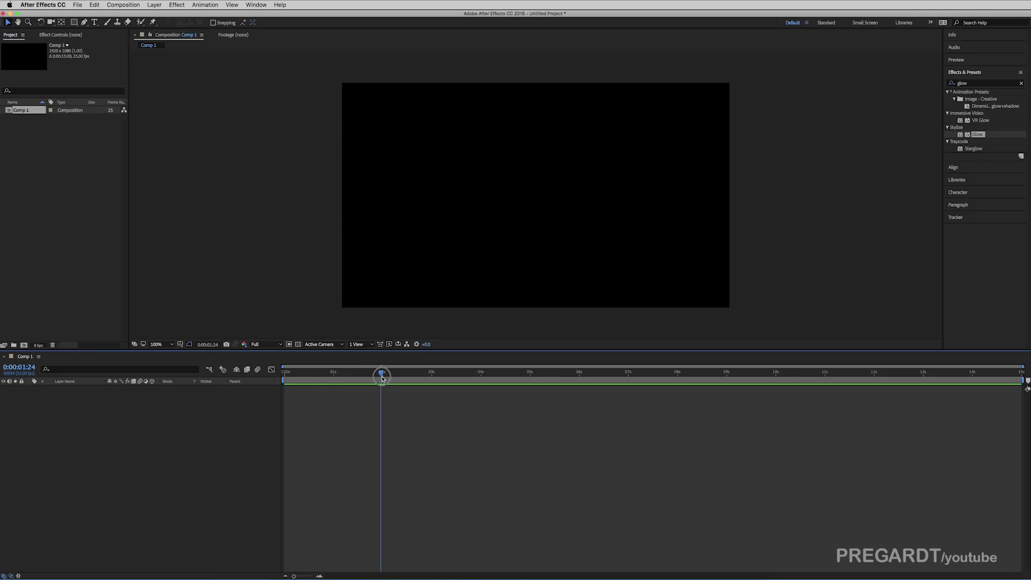
key(n)
right_click(384, 386)
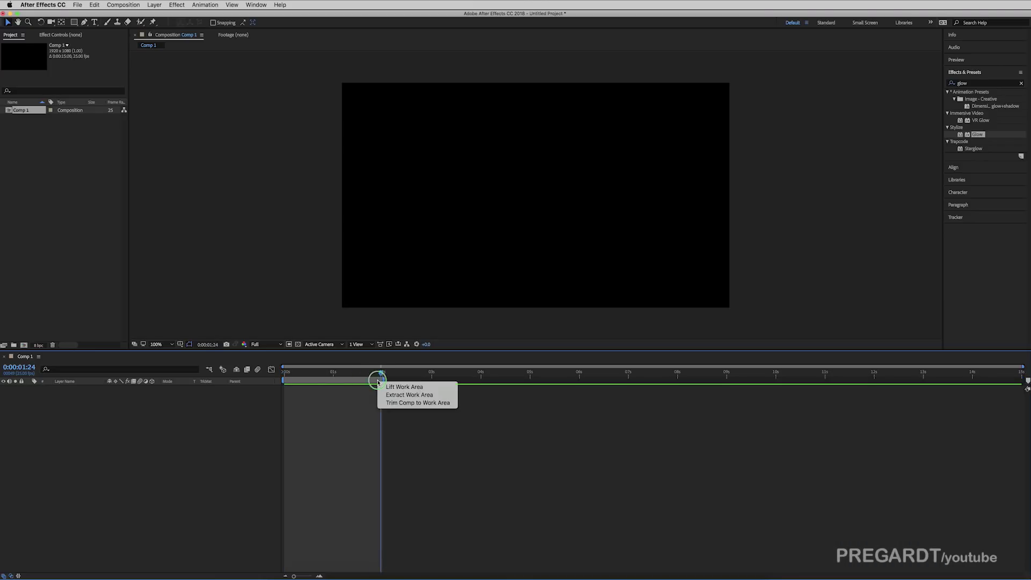
click(397, 402)
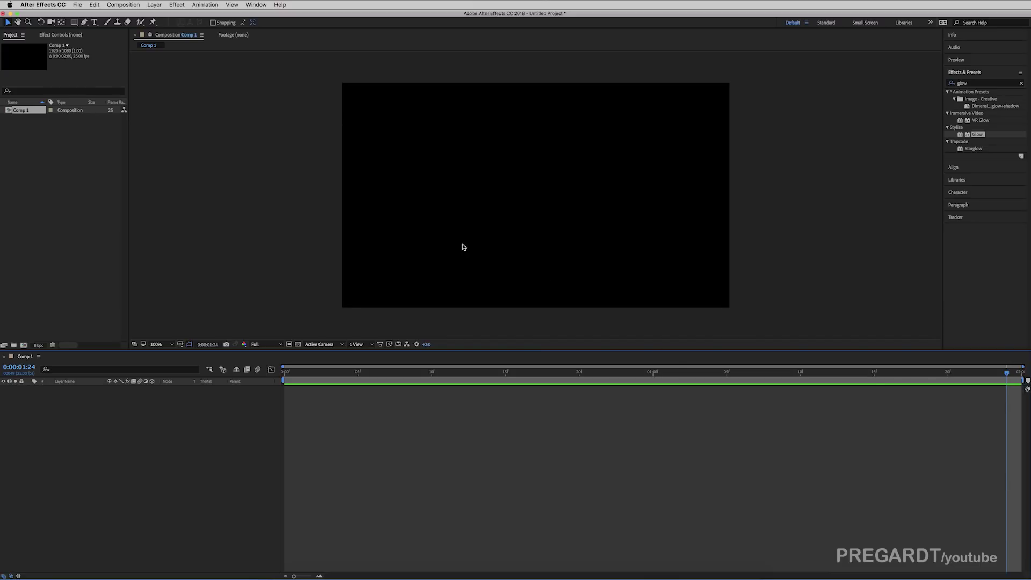
Step: With rulers shown, draw a closed light-yellow teardrop path near the composition centre using the Pen tool
key(super+r)
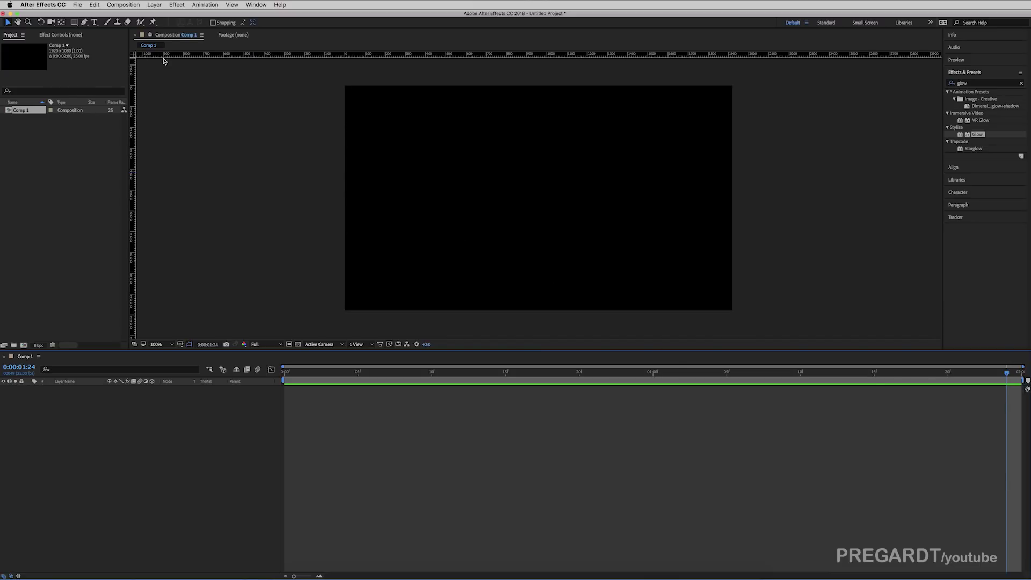
click(85, 23)
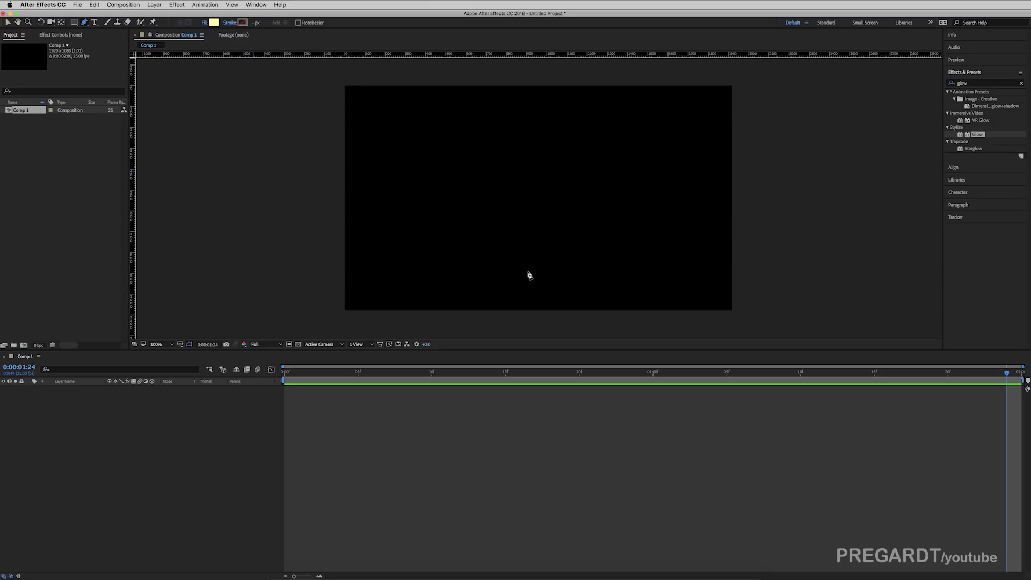
drag(531, 273, 501, 273)
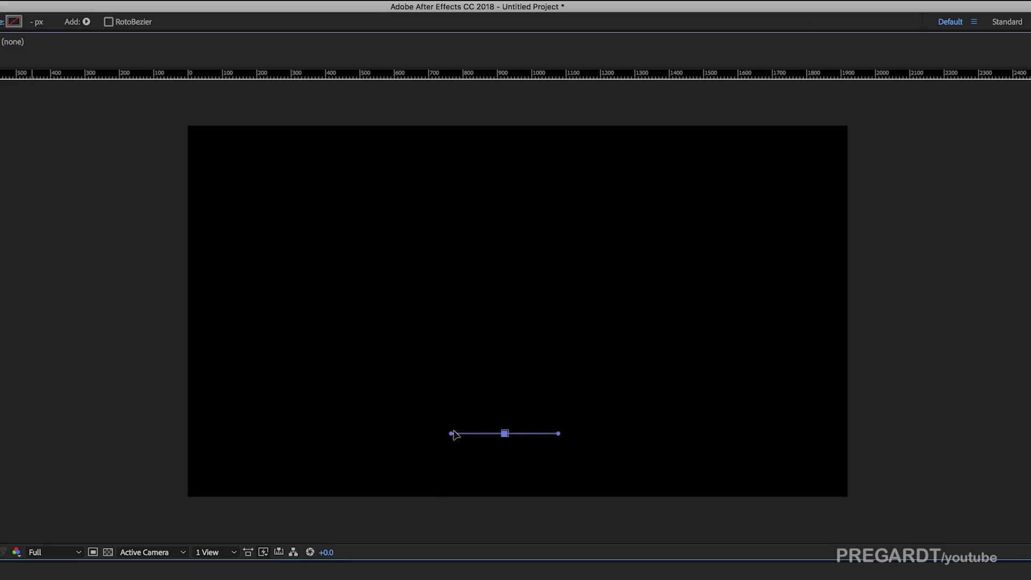
click(503, 244)
click(505, 433)
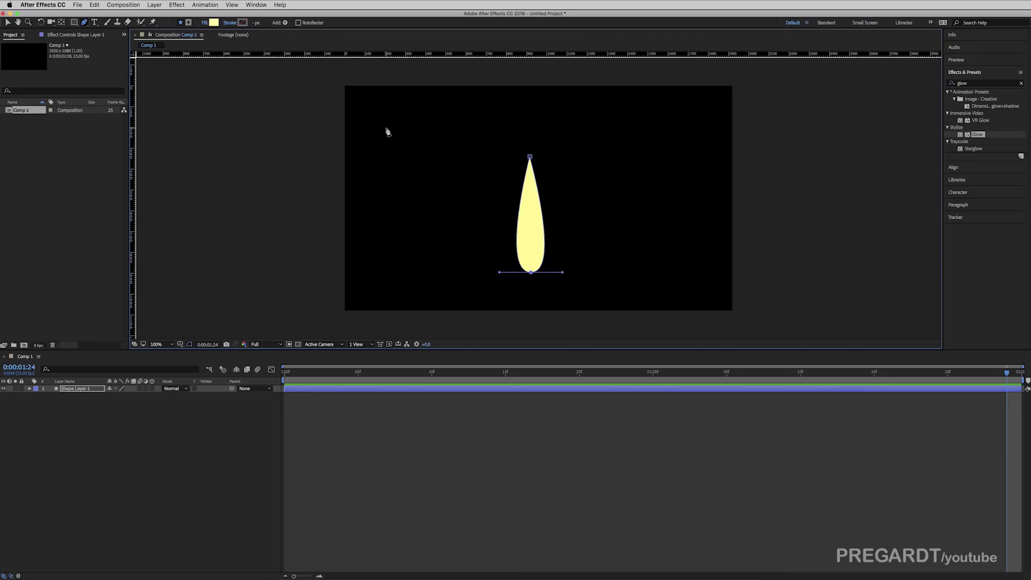
Step: Add a vertical guide on the teardrop's centre line and round the shape from its tip point
drag(132, 158, 529, 227)
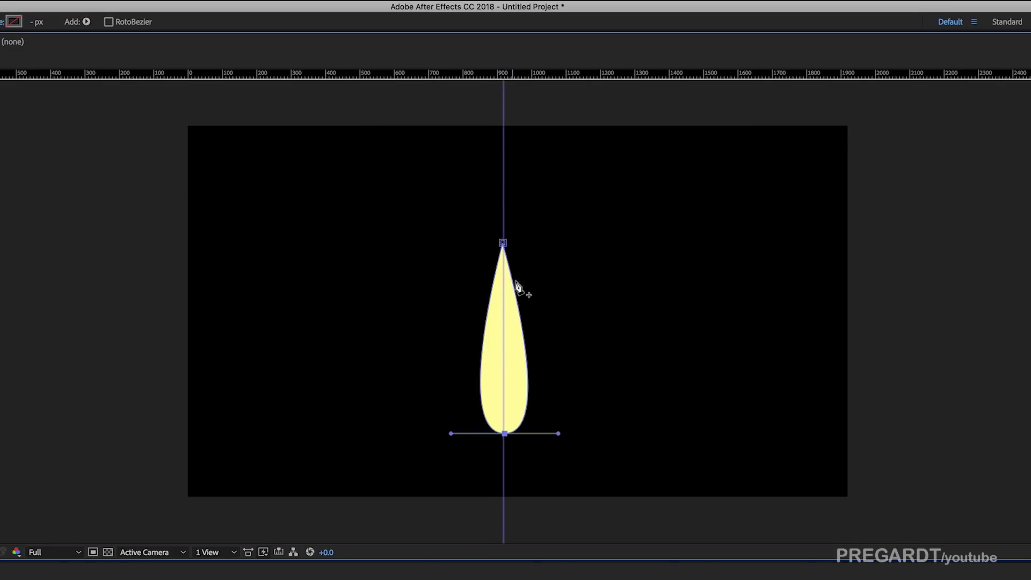
scroll(510, 274, up, 4)
scroll(475, 248, down, 3)
scroll(431, 172, up, 4)
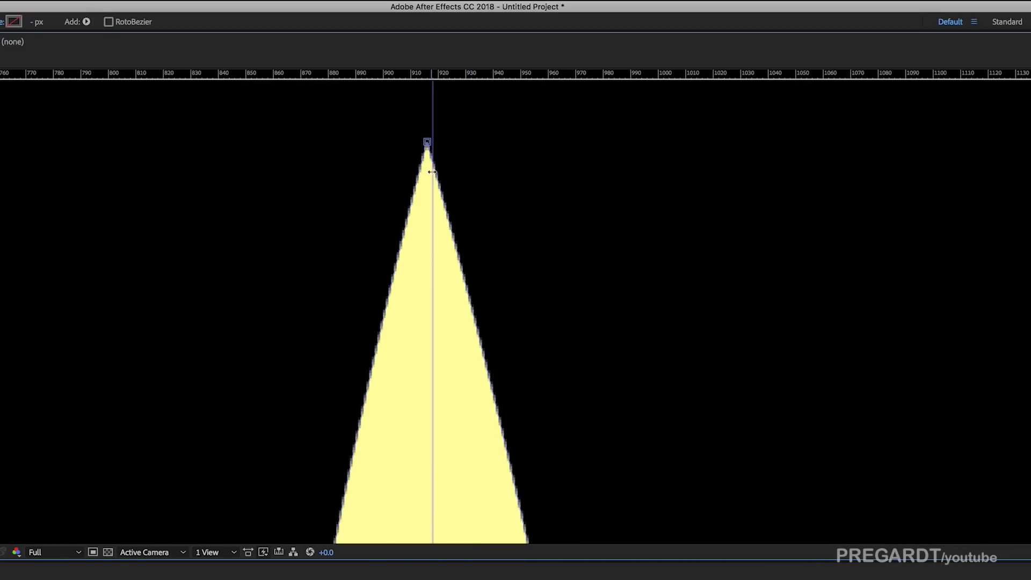
click(428, 144)
scroll(451, 374, down, 1)
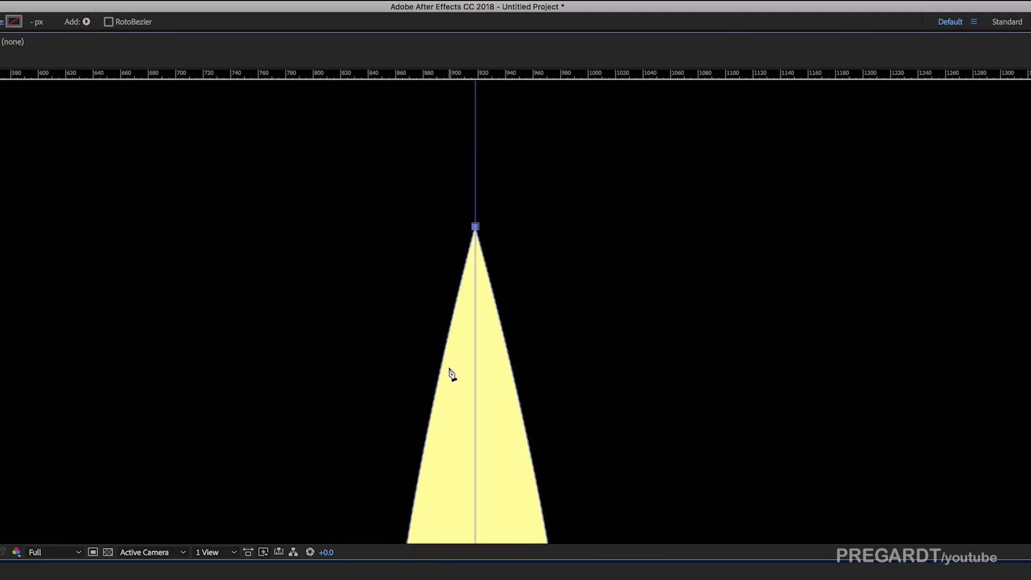
scroll(451, 374, down, 1)
drag(449, 391, 486, 437)
Step: Adjust the teardrop's bottom point, then remove the vertical guide
scroll(471, 456, down, 1)
scroll(483, 430, up, 1)
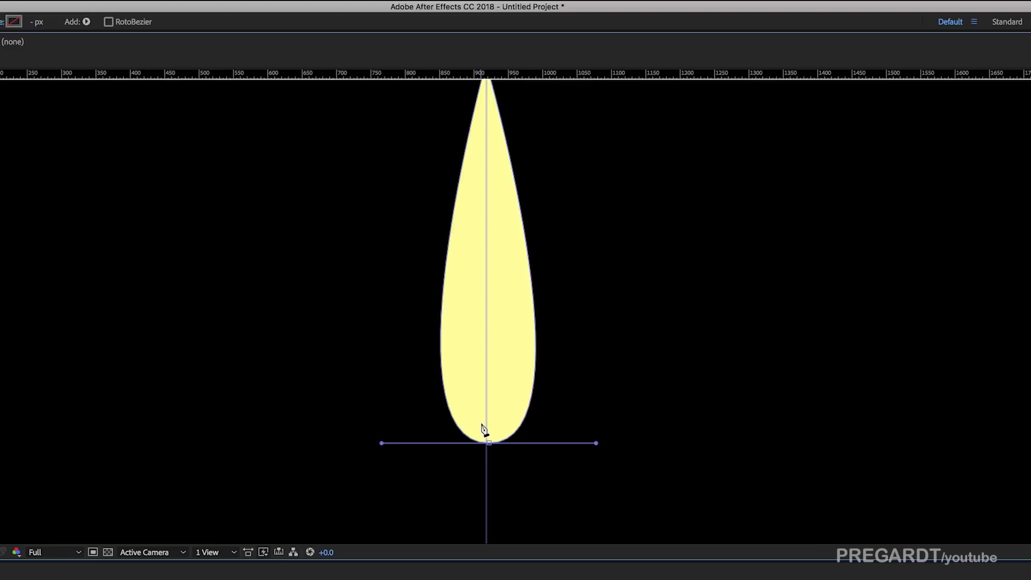
scroll(481, 425, up, 2)
click(488, 408)
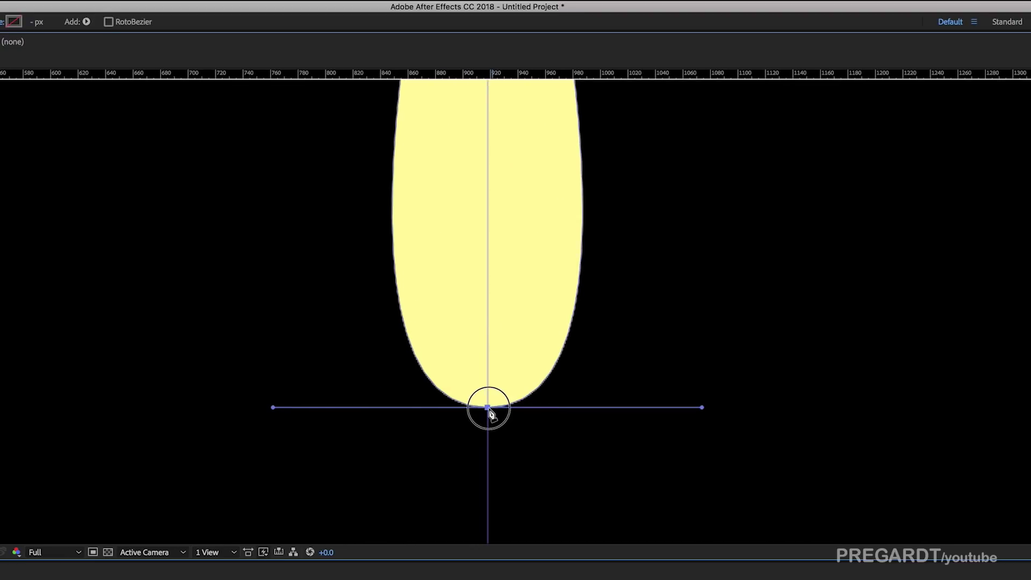
scroll(473, 421, down, 2)
drag(444, 317, 439, 442)
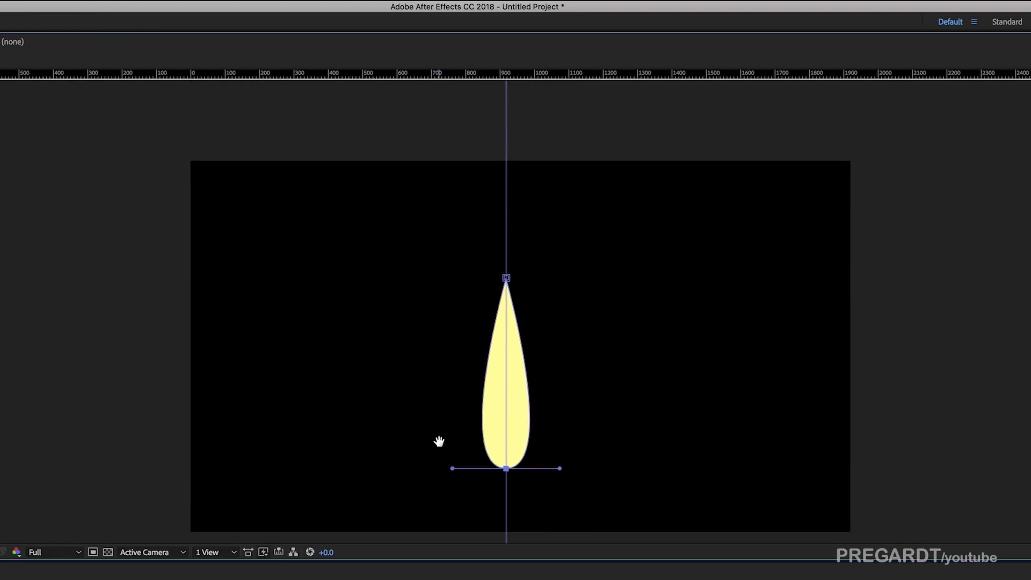
click(483, 412)
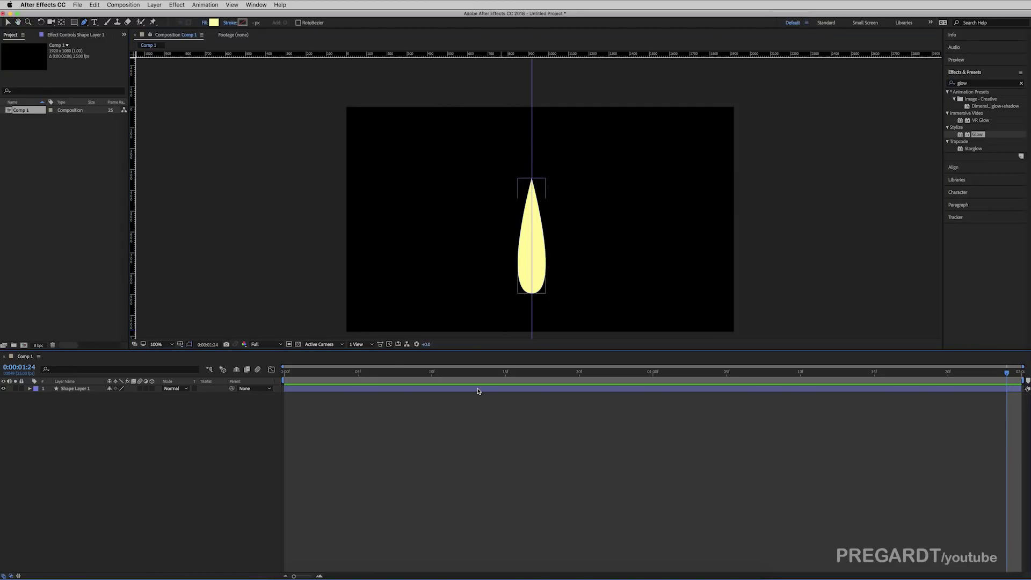
drag(532, 99, 63, 119)
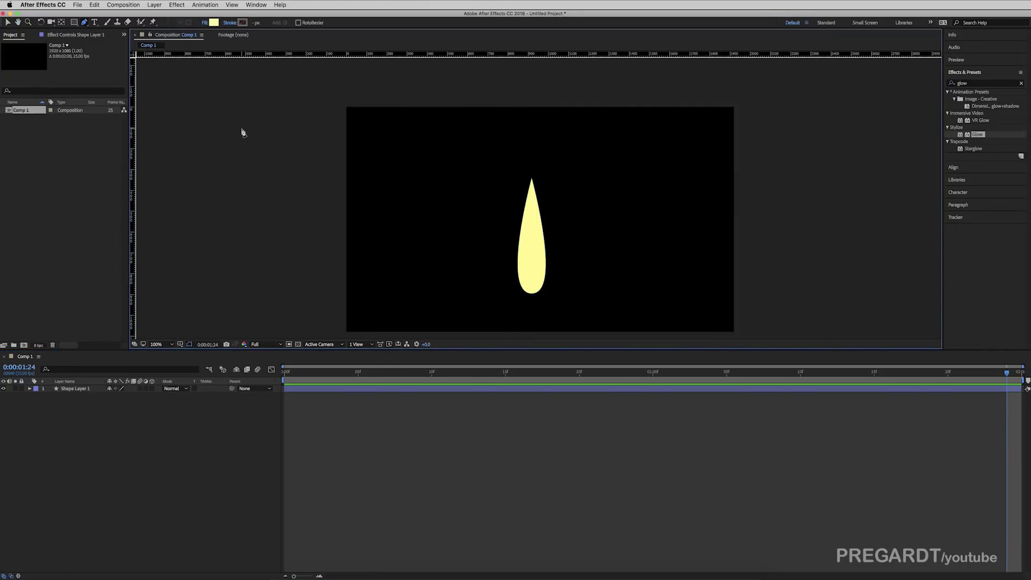
Step: Search 'wave' in Effects & Presets and apply Wave Warp to Shape Layer 1
click(1001, 90)
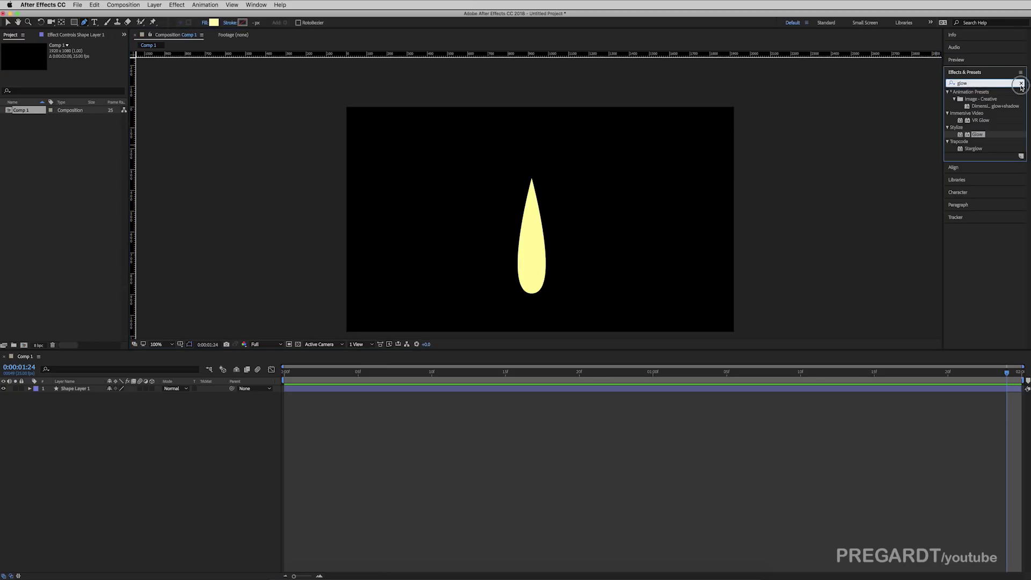
click(1021, 84)
click(963, 83)
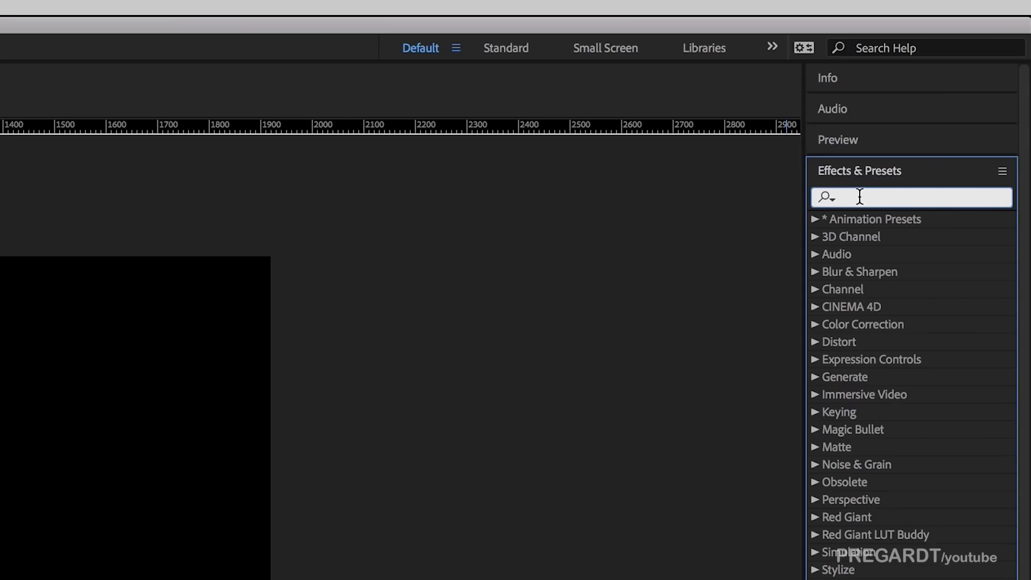
text(wave)
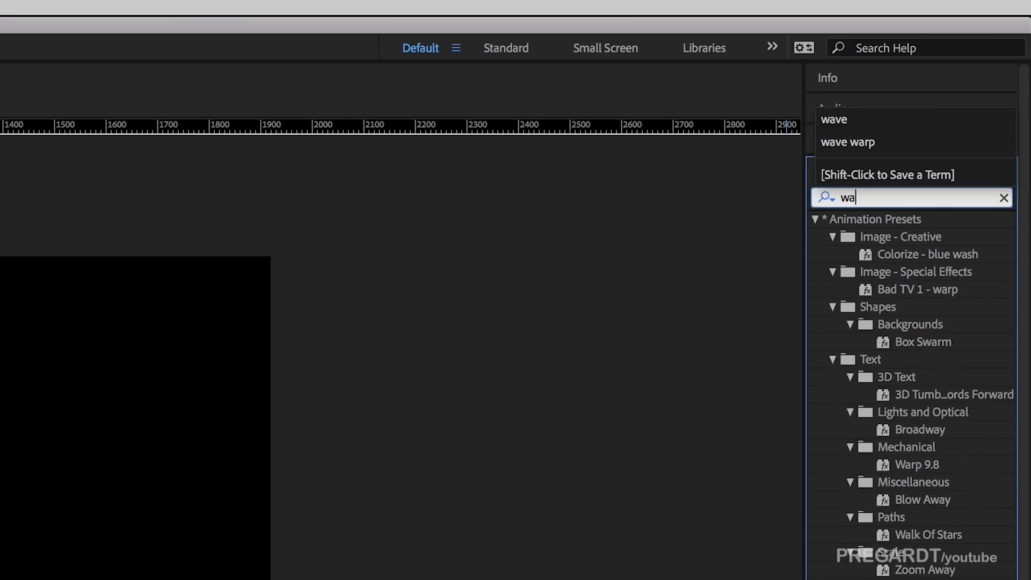
click(865, 236)
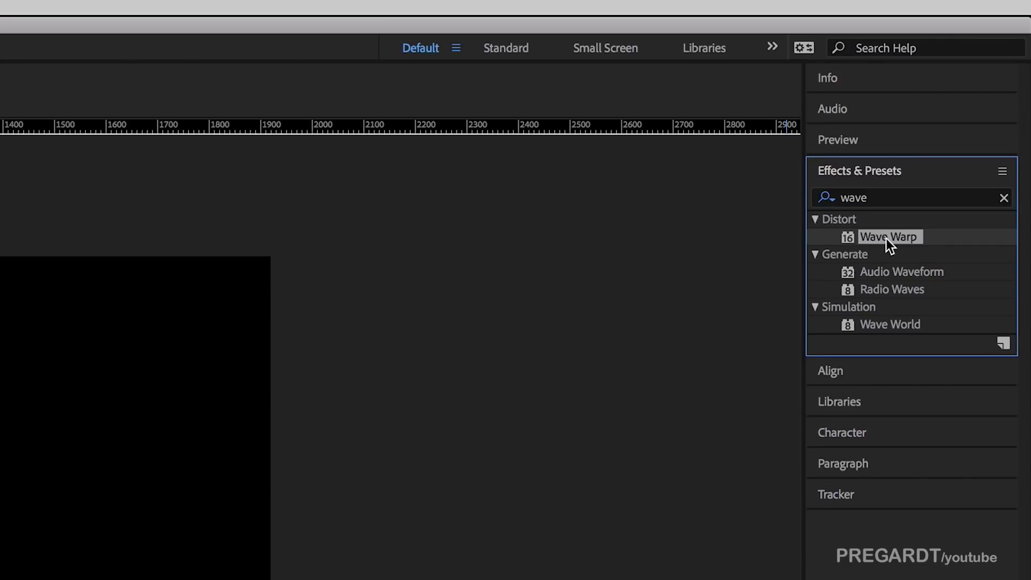
drag(886, 238, 489, 393)
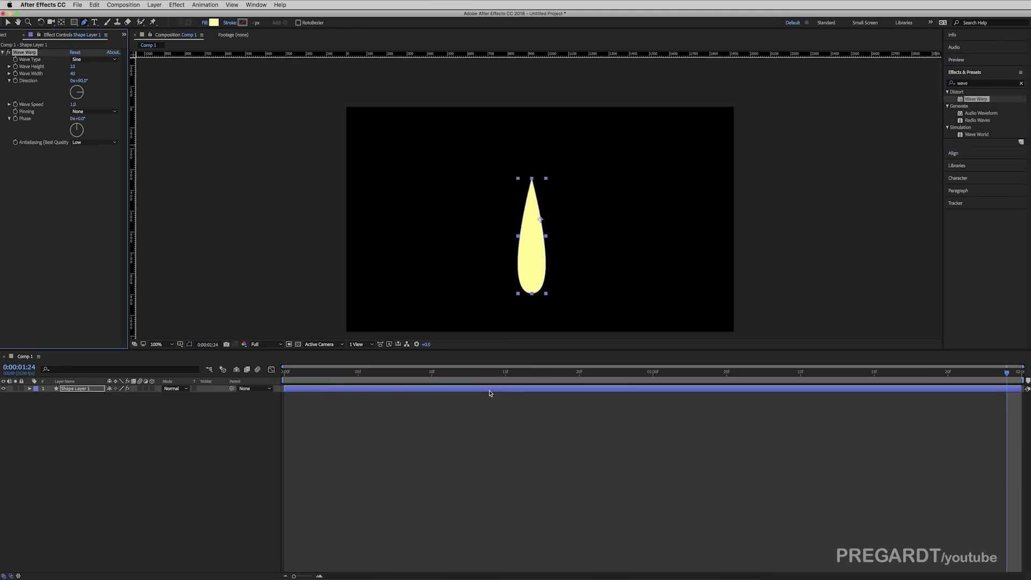
Step: Move Shape Layer 1's anchor point down to the teardrop's bottom
key(v)
click(493, 392)
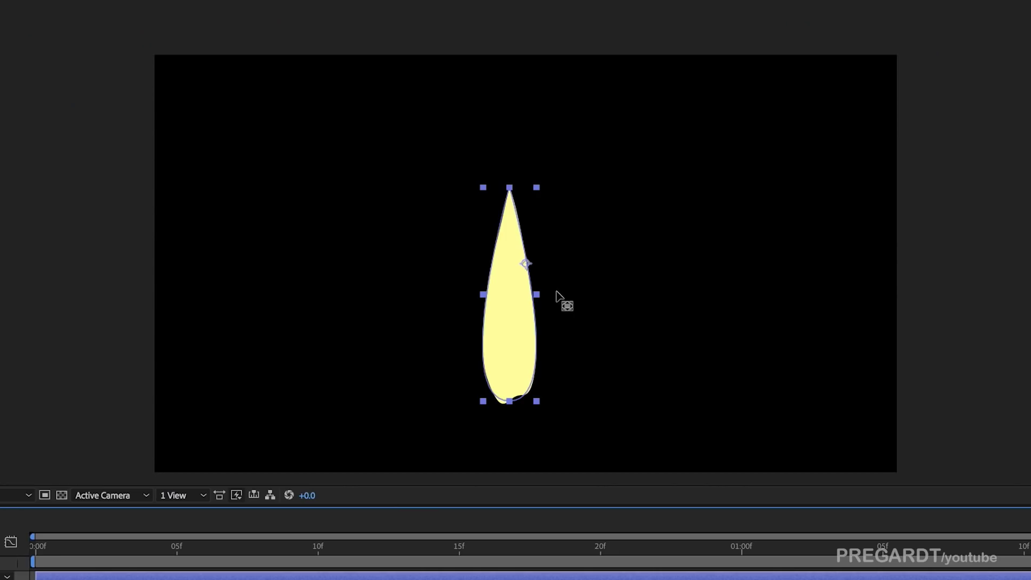
drag(526, 264, 510, 412)
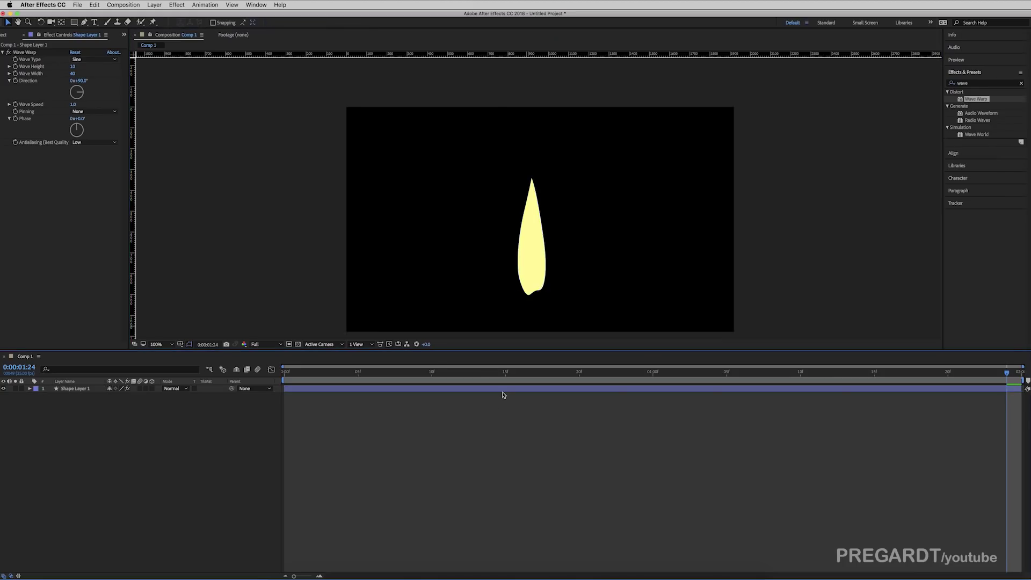
click(502, 391)
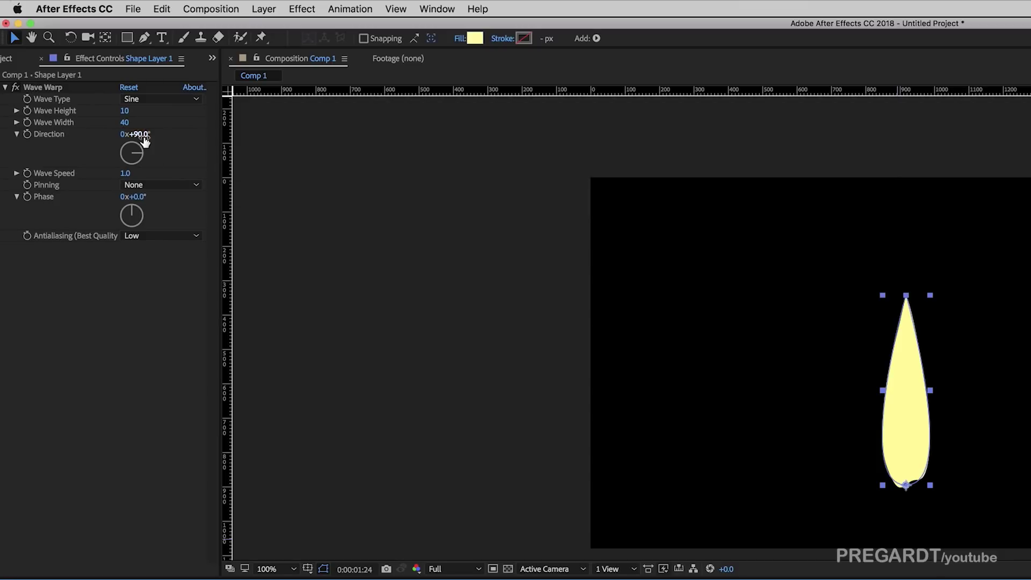
Step: Set Wave Warp direction 0, speed 2, height 26 and width 275
click(84, 82)
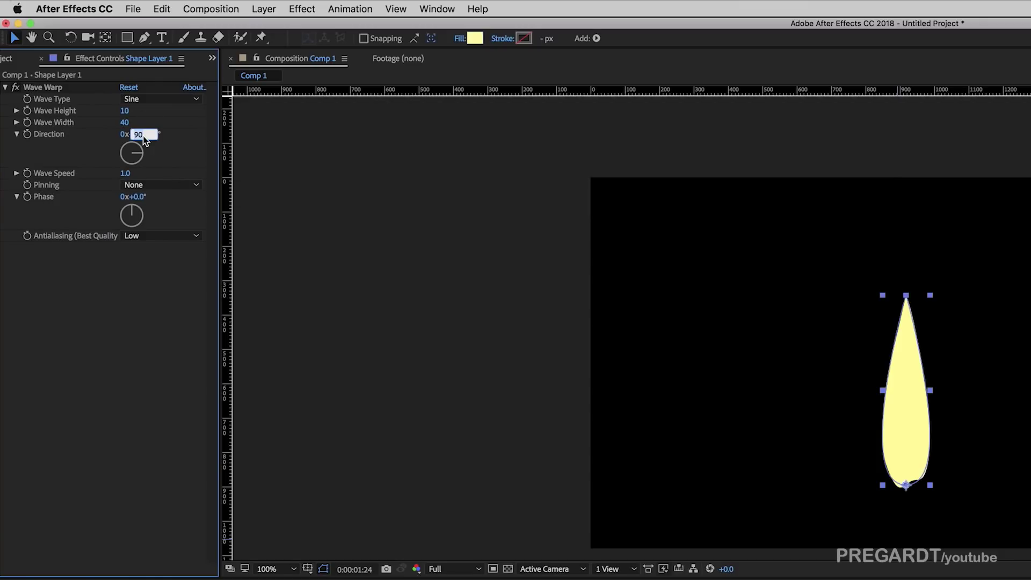
text(0)
key(Return)
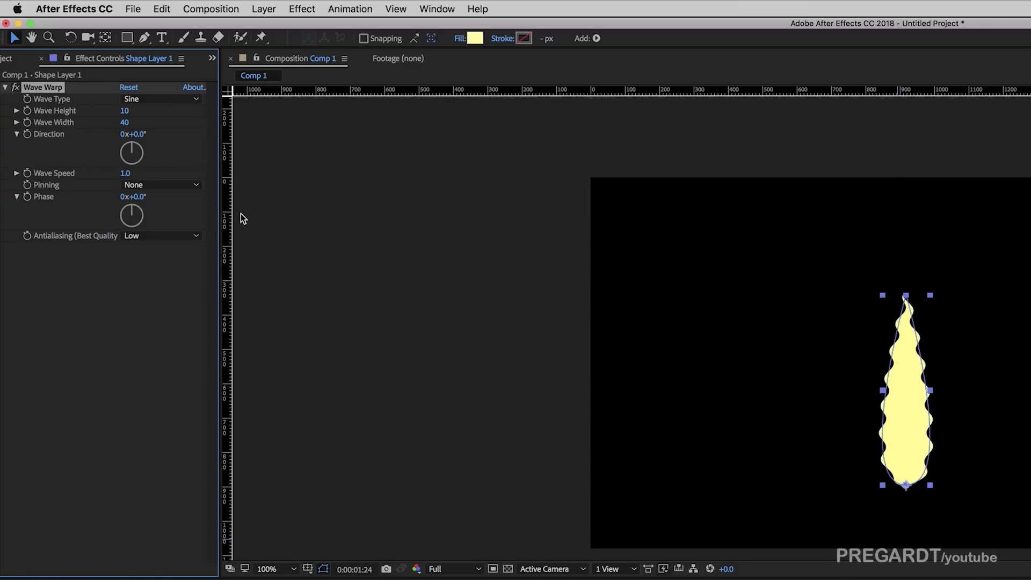
click(129, 173)
text(2)
key(Return)
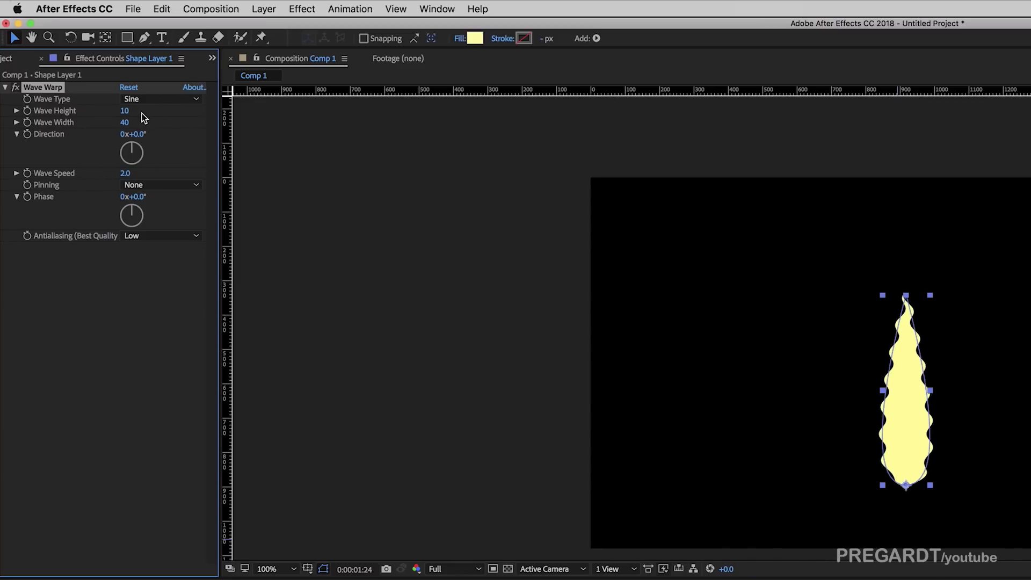
click(126, 112)
text(26)
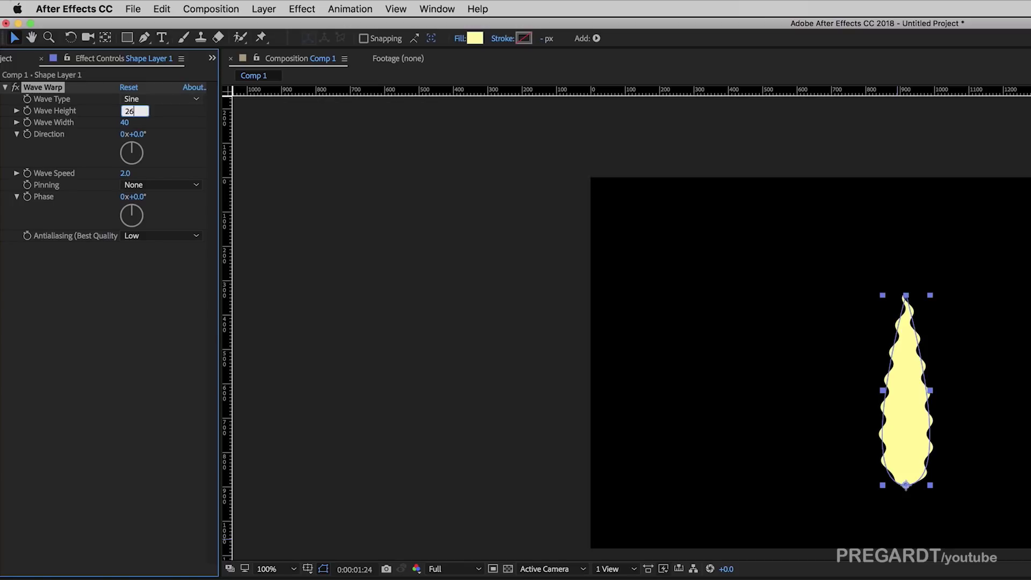
key(Return)
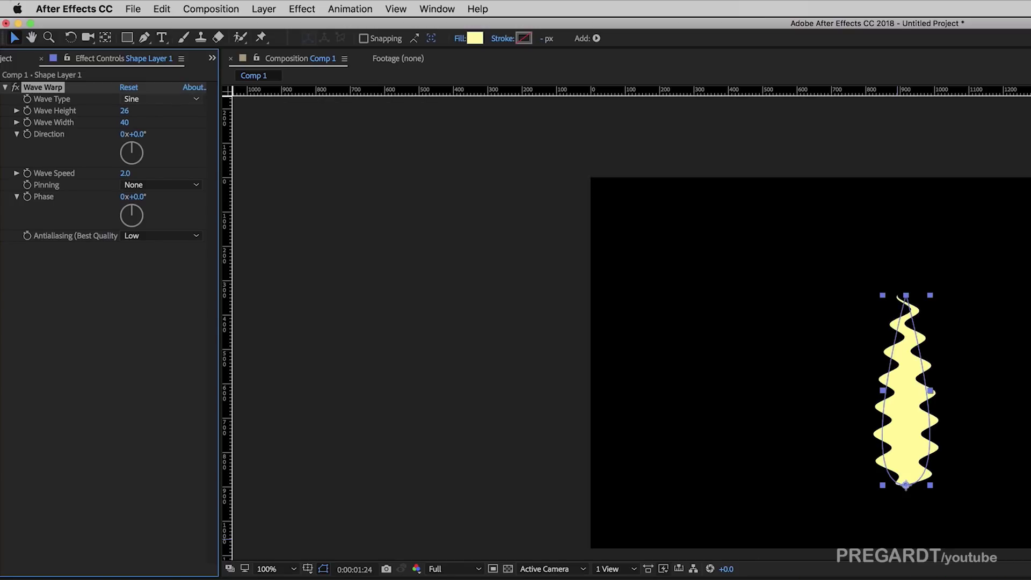
click(125, 123)
key(Return)
Step: Preview the swaying flame animation from frame 6
click(376, 379)
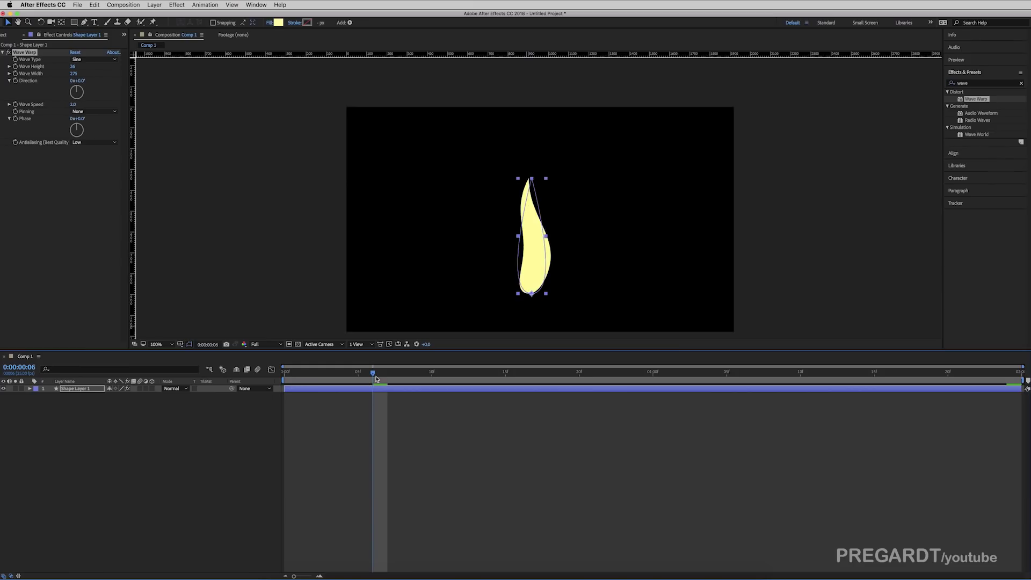
key(space)
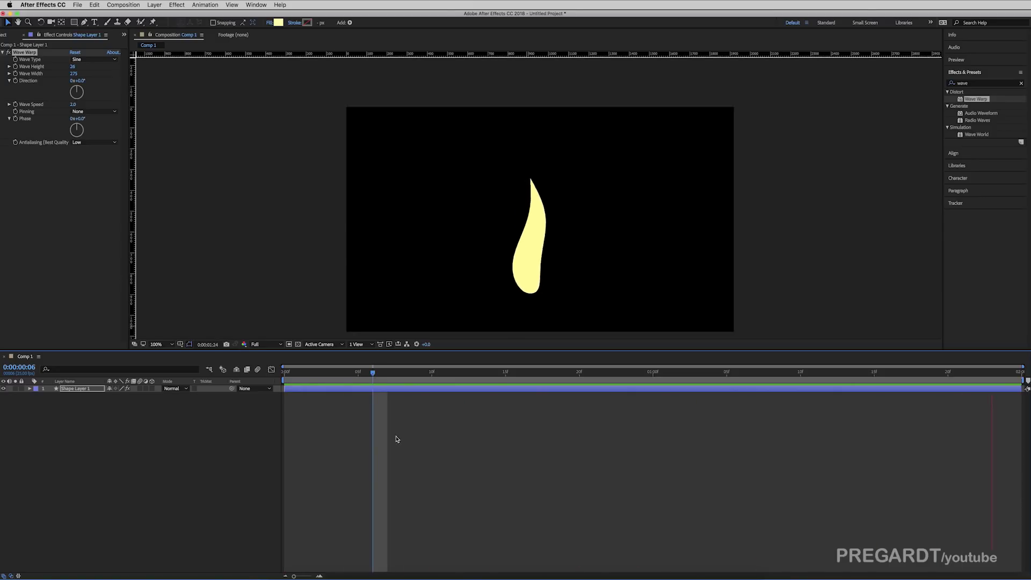
key(space)
click(385, 398)
Step: Duplicate Shape Layer 1 and give the new Shape Layer 2 a purple label
drag(343, 372, 285, 372)
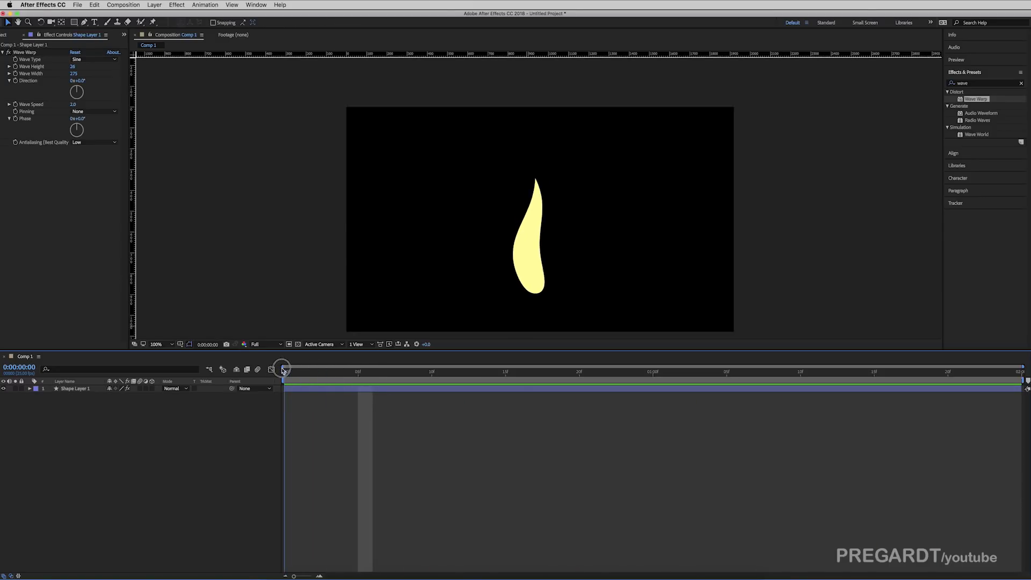
click(307, 396)
click(308, 389)
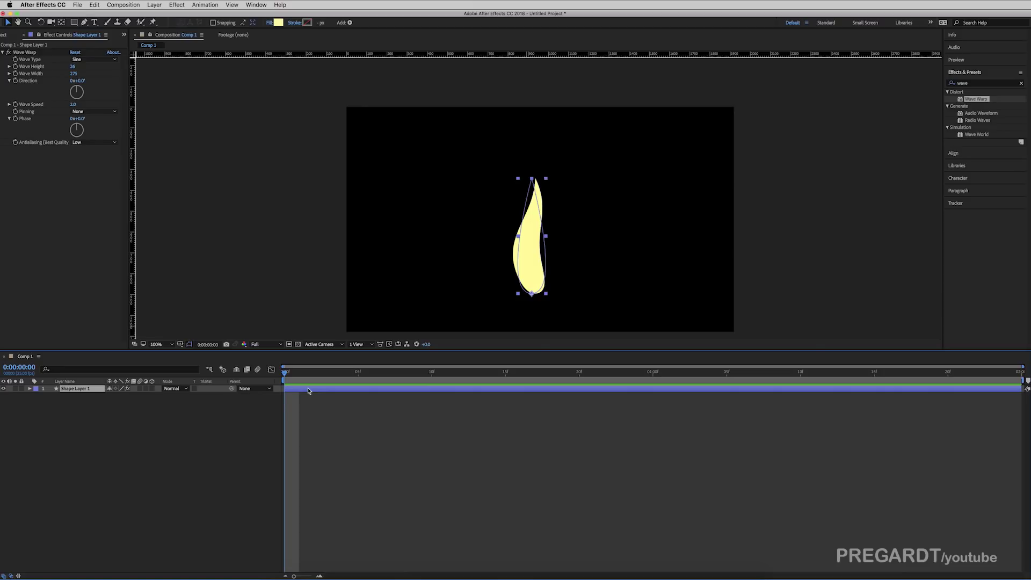
key(super+d)
click(316, 405)
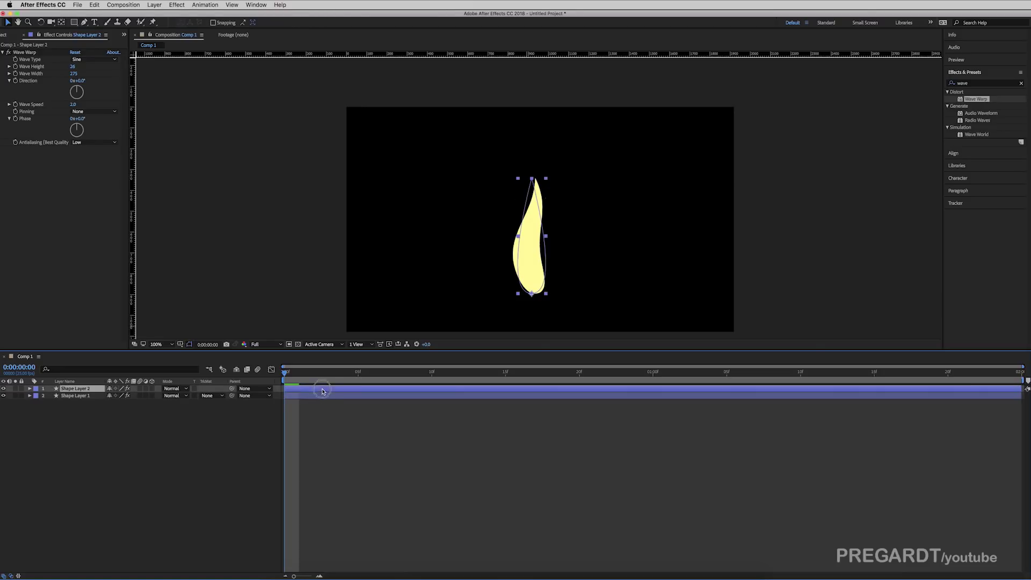
click(293, 388)
click(41, 393)
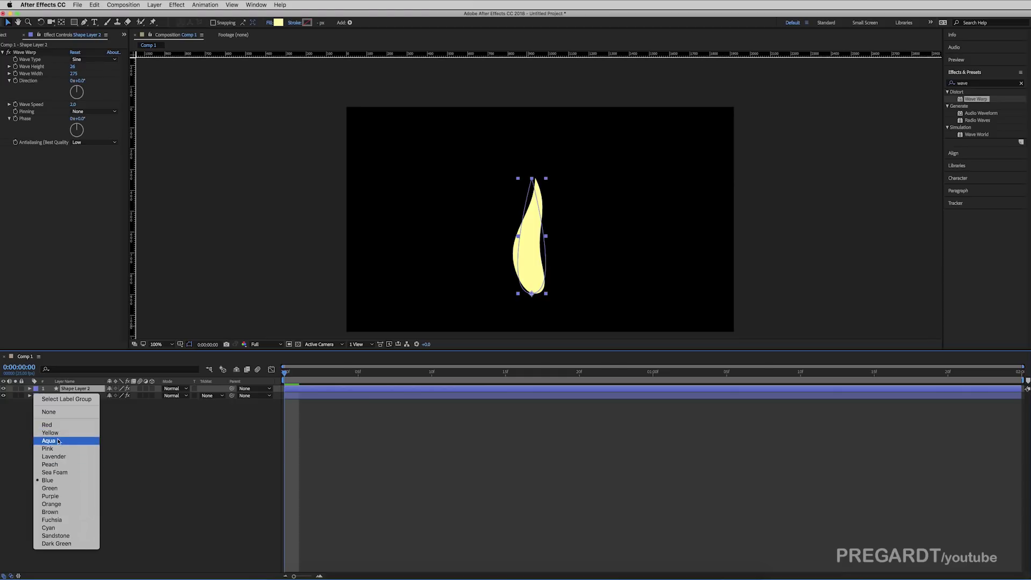
click(51, 495)
click(325, 403)
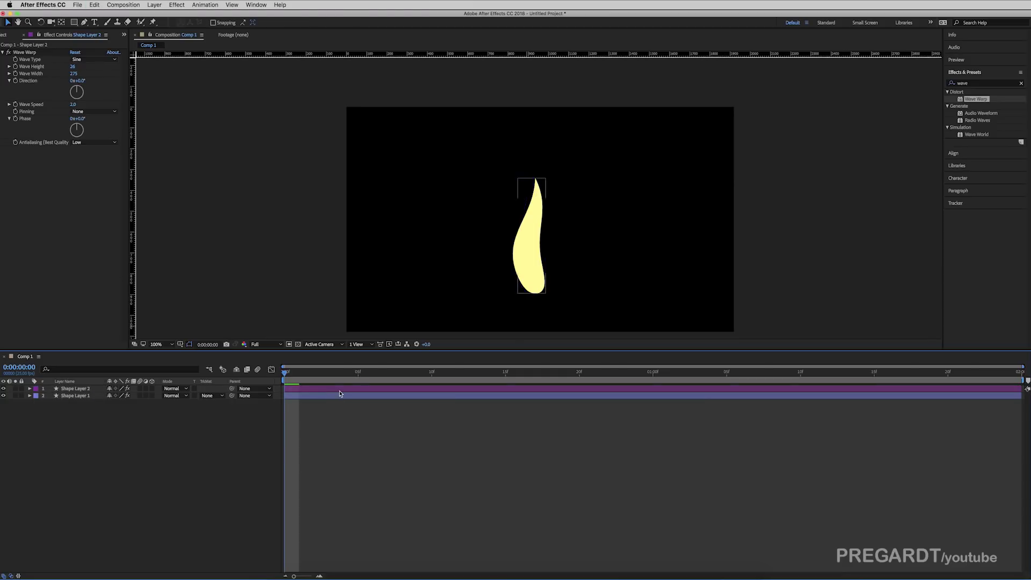
click(340, 392)
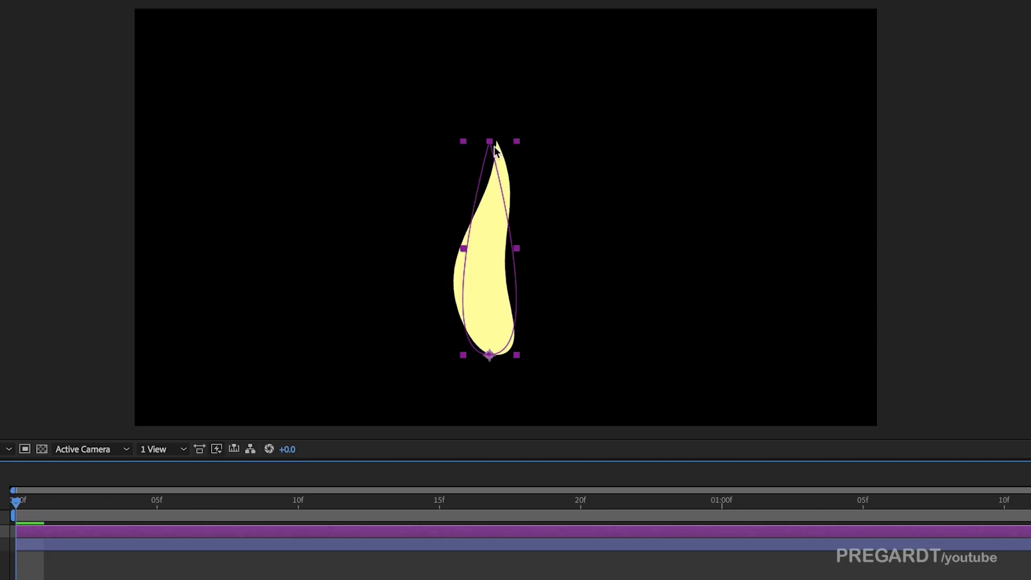
Step: Stretch Shape Layer 2's flame taller and narrow it from the right side
drag(532, 178, 534, 152)
drag(494, 92, 497, 91)
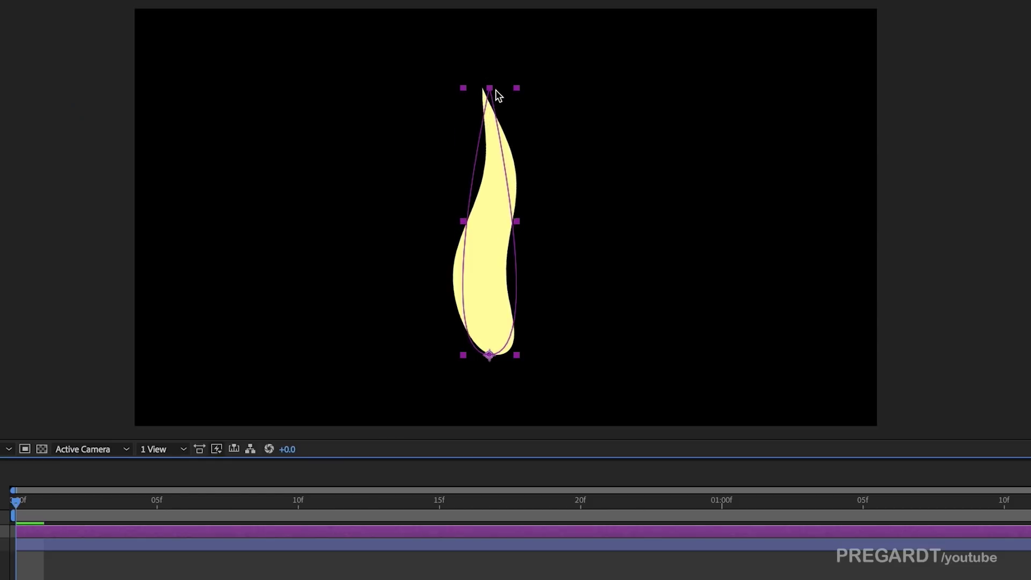
drag(515, 220, 501, 222)
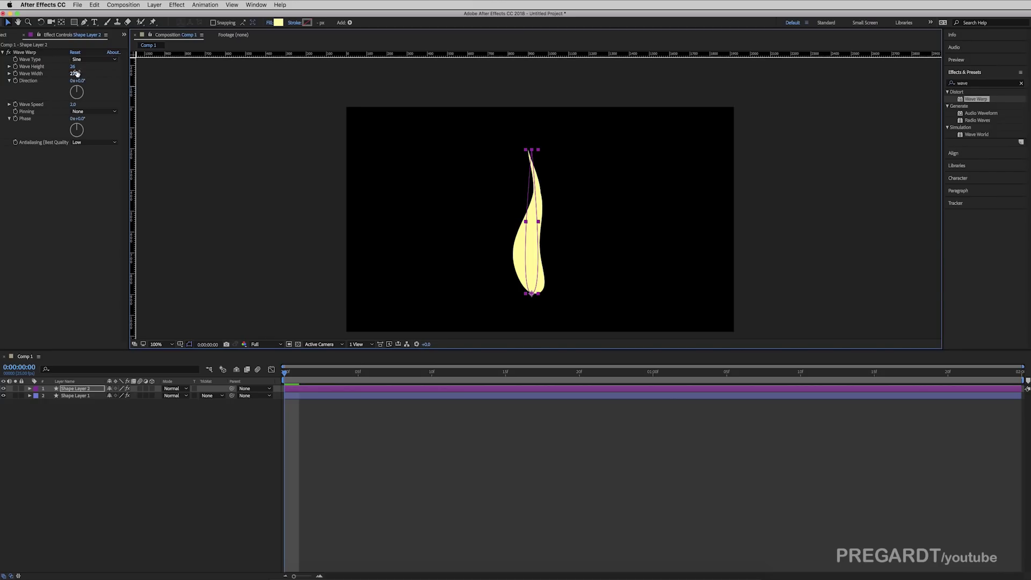
Step: Set Shape Layer 2's Wave Height to -26 and preview both flames
click(76, 66)
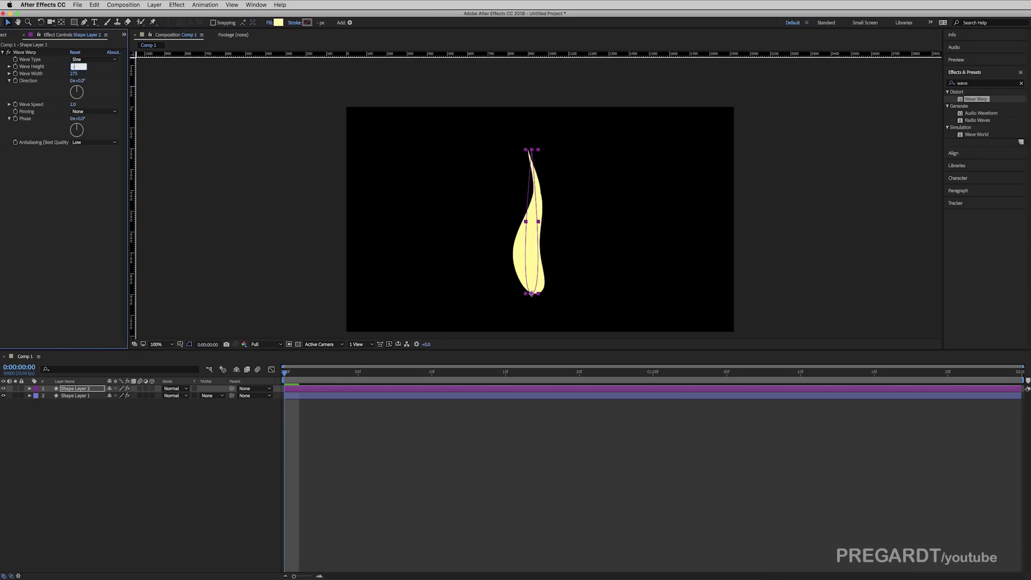
text(-26)
key(Return)
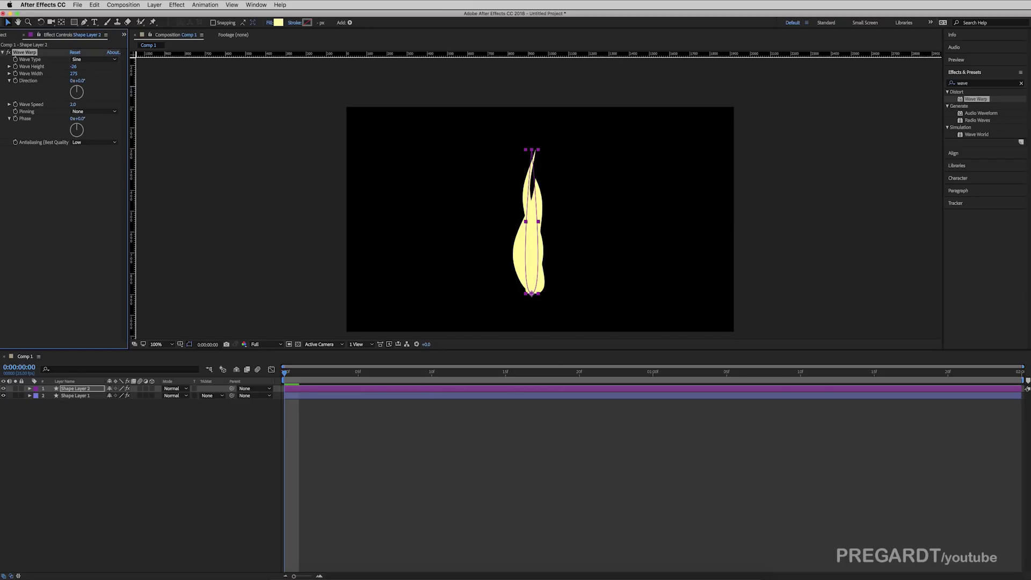
key(space)
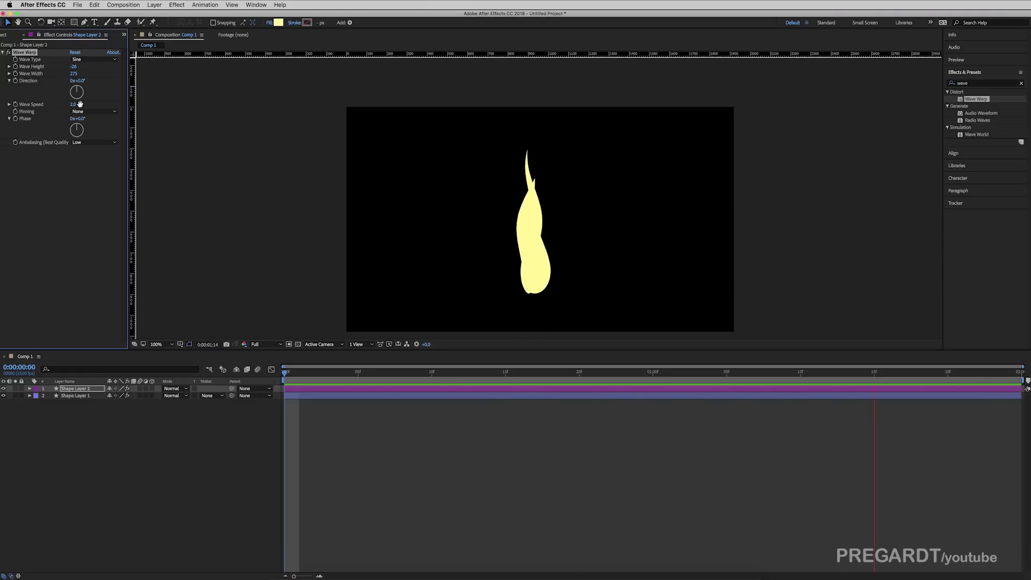
key(space)
Step: Set Shape Layer 1's track matte to Alpha Matte from Shape Layer 2 and preview the sliver
click(307, 419)
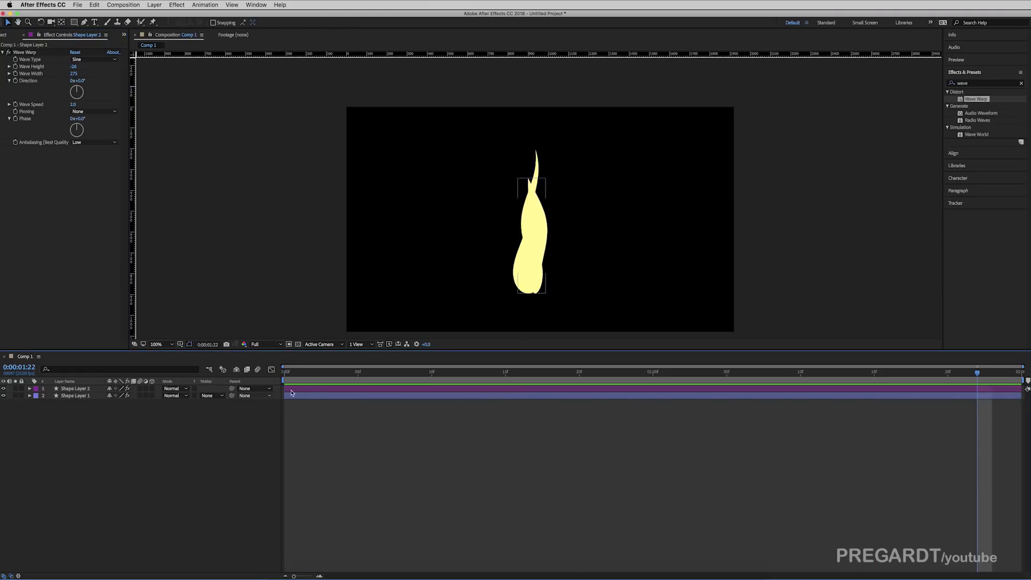
click(309, 388)
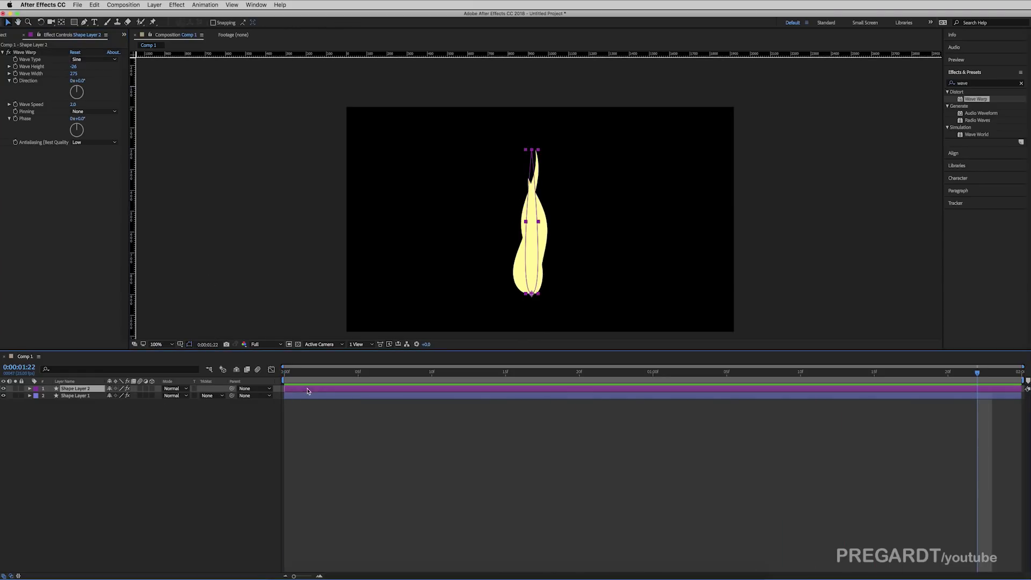
click(211, 395)
click(225, 417)
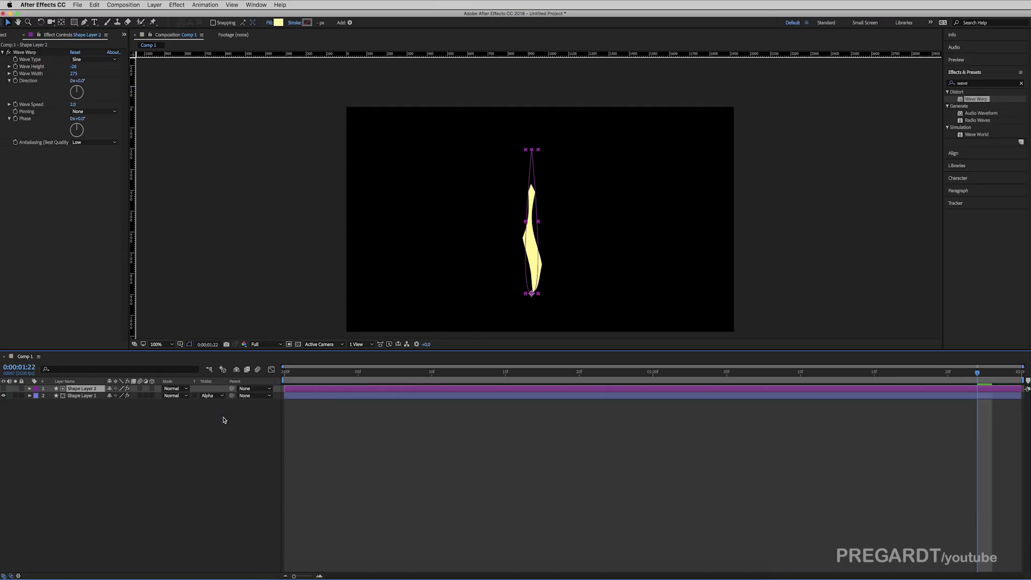
key(space)
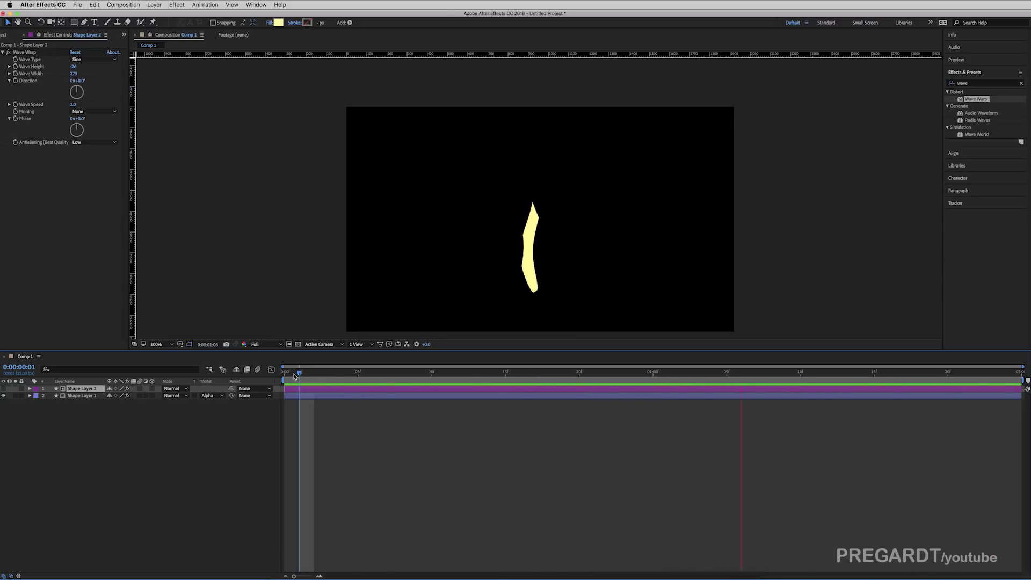
key(space)
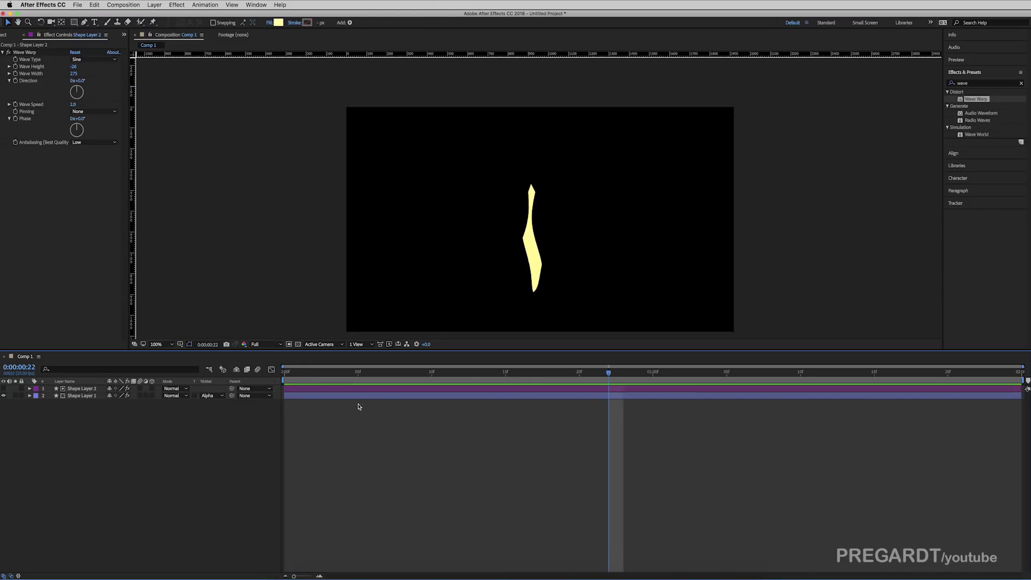
Step: Duplicate the flame and matte pair and shift the copies slightly left
shift+click(363, 396)
key(super+d)
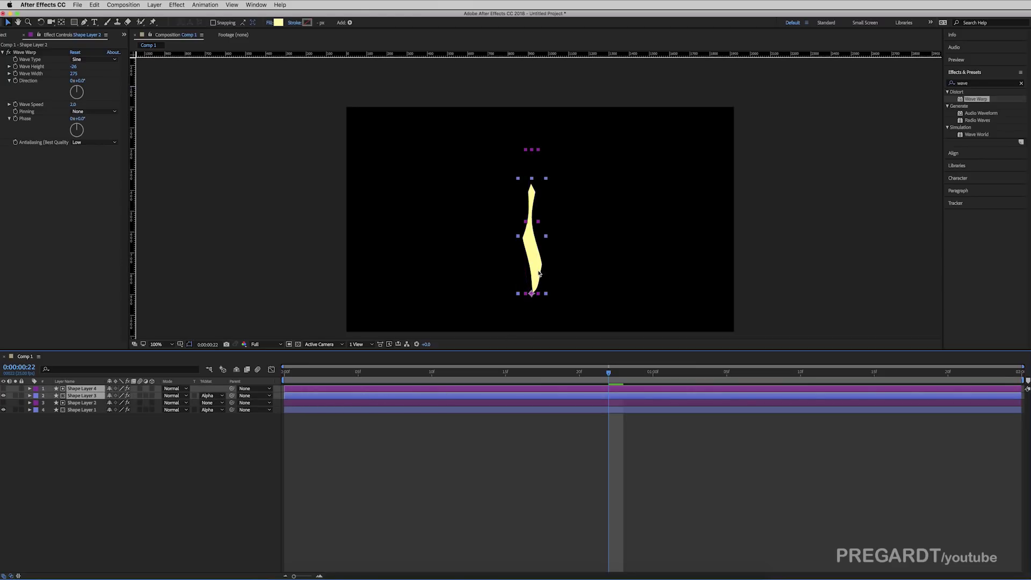
drag(539, 273, 530, 272)
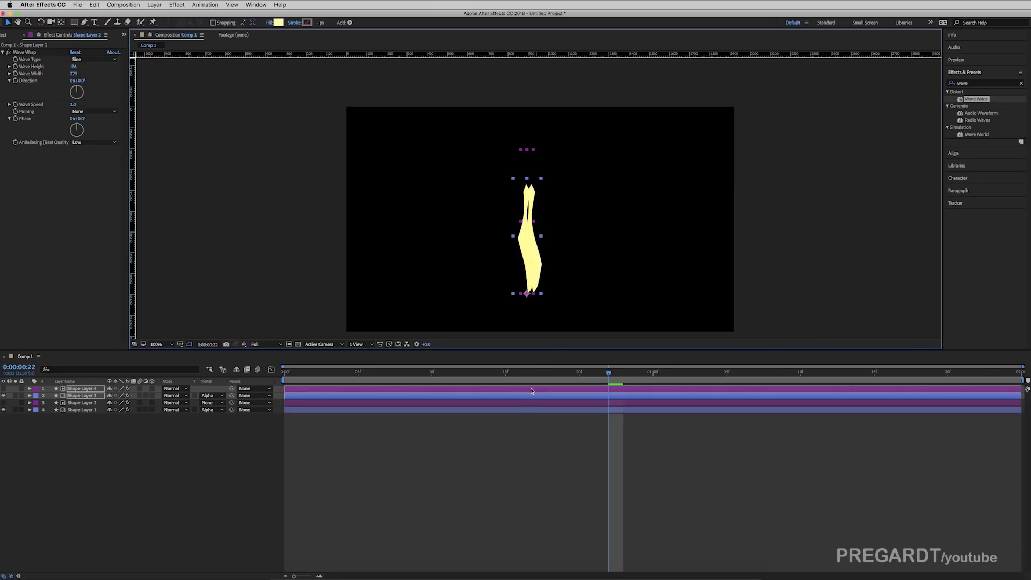
Step: Move Shape Layers 4 and 3 earlier in time and extend them to the comp's end
click(499, 434)
click(507, 389)
shift+click(490, 395)
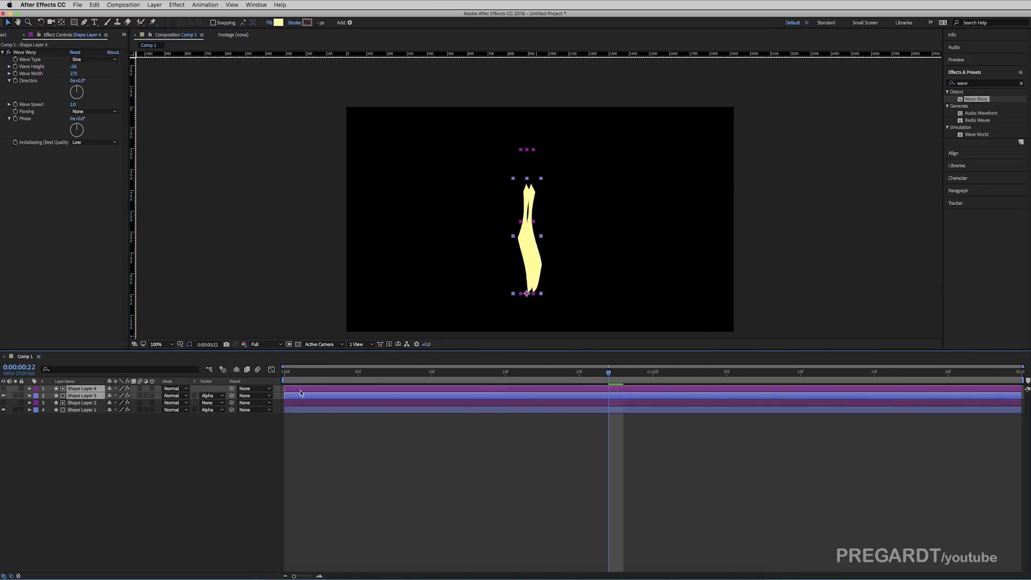
drag(298, 390, 255, 391)
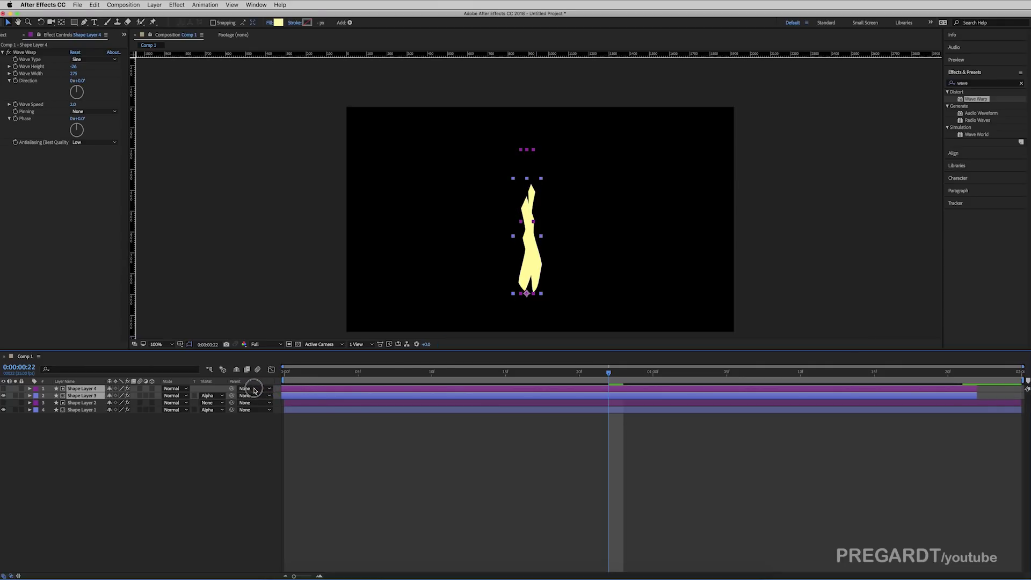
drag(977, 395, 1016, 391)
click(525, 442)
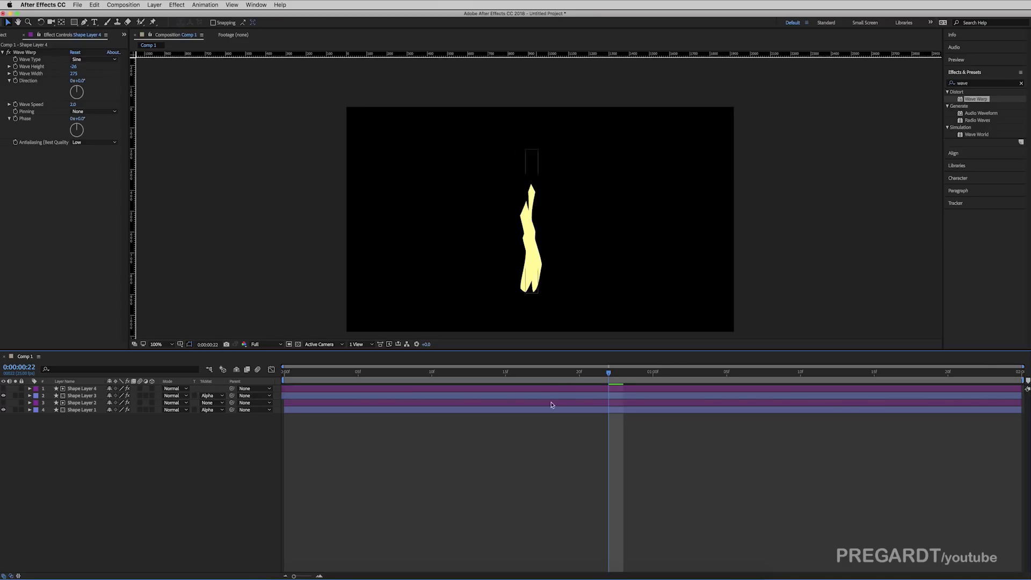
Step: Lower the flame tips of Shape Layers 4 and 3 and narrow Shape Layer 3
click(557, 392)
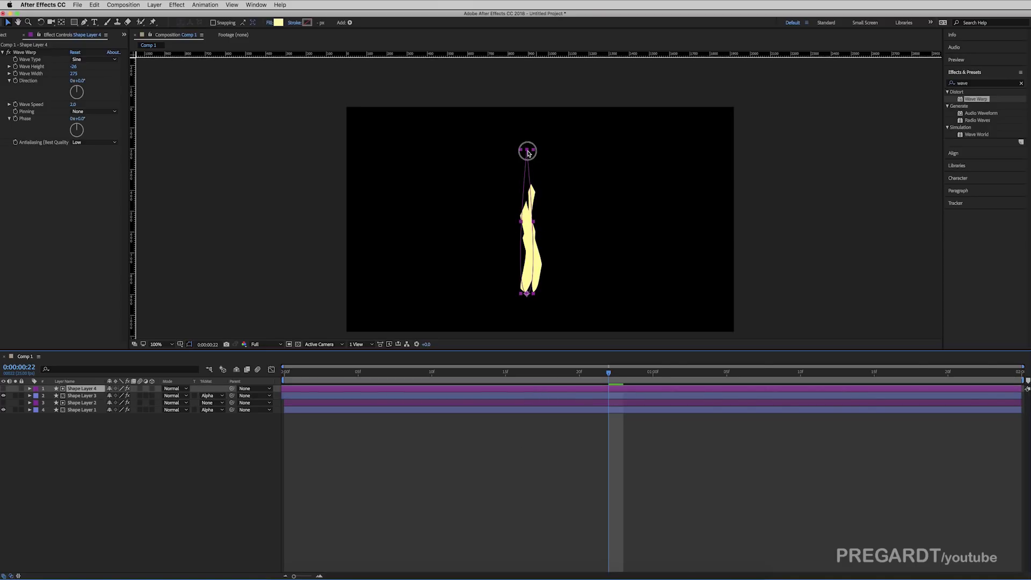
drag(527, 153, 526, 168)
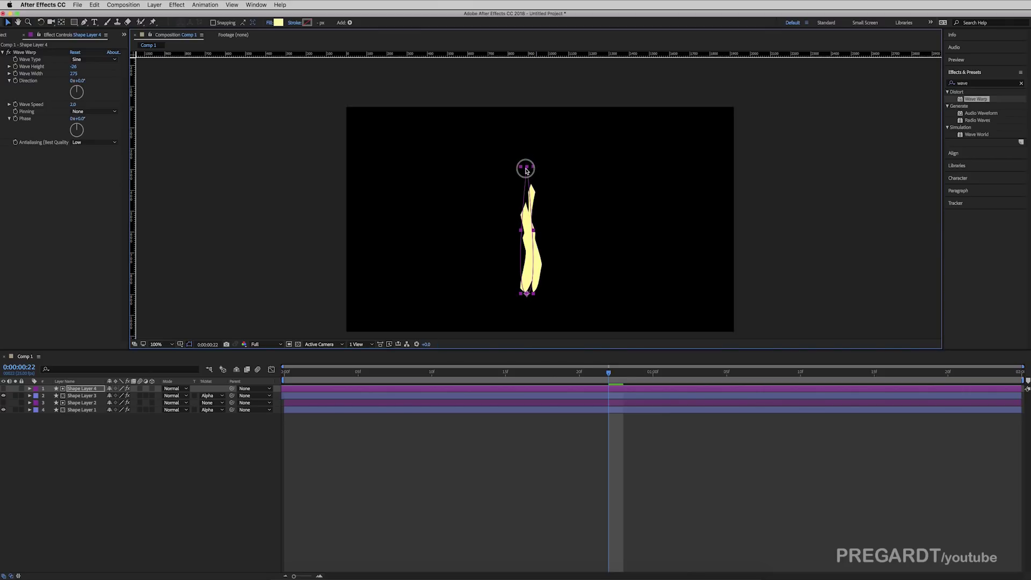
click(594, 396)
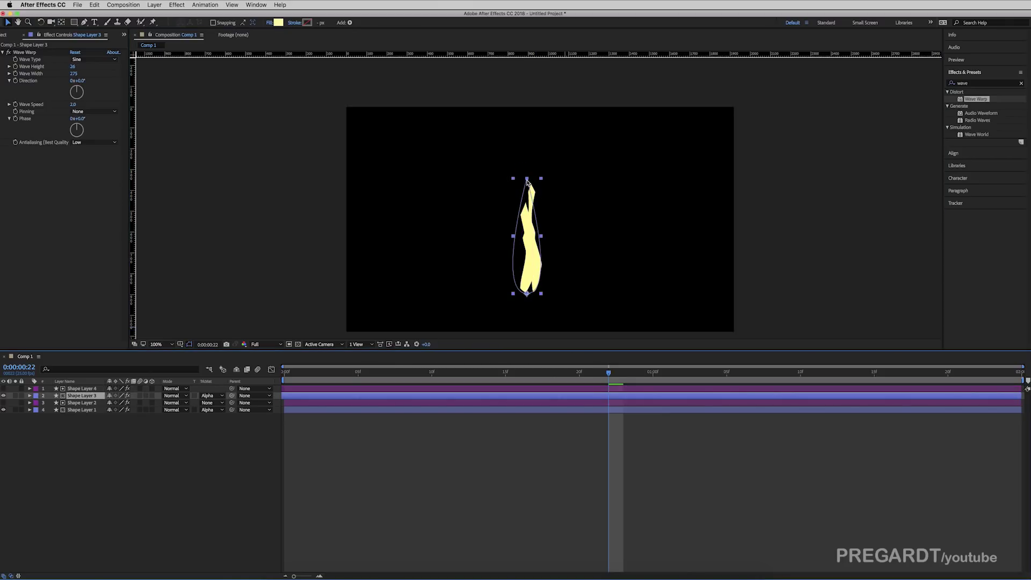
drag(527, 183, 525, 194)
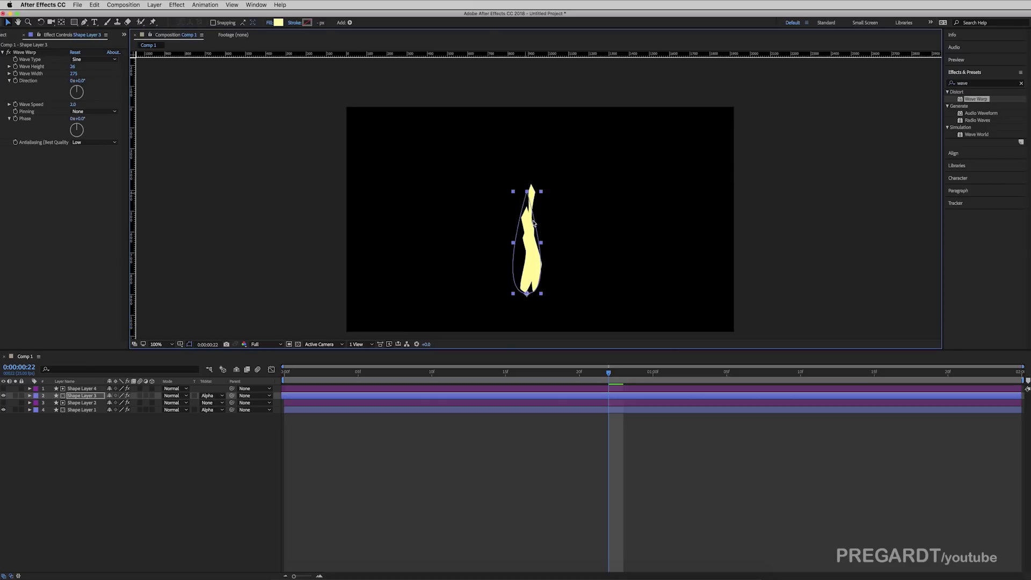
drag(540, 245, 539, 247)
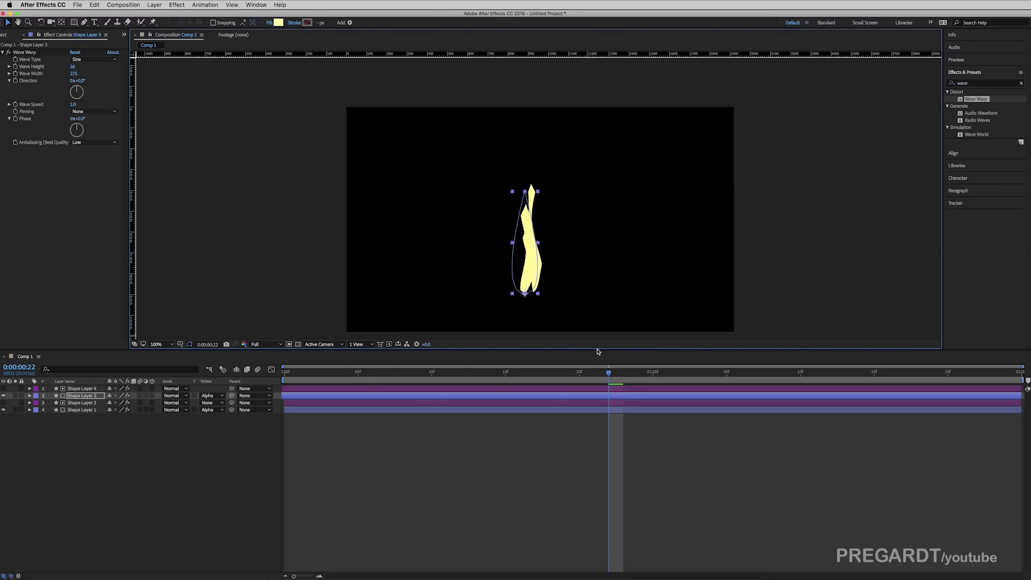
Step: After a preview, duplicate Shape Layers 4 and 3 and nudge the copies right
key(space)
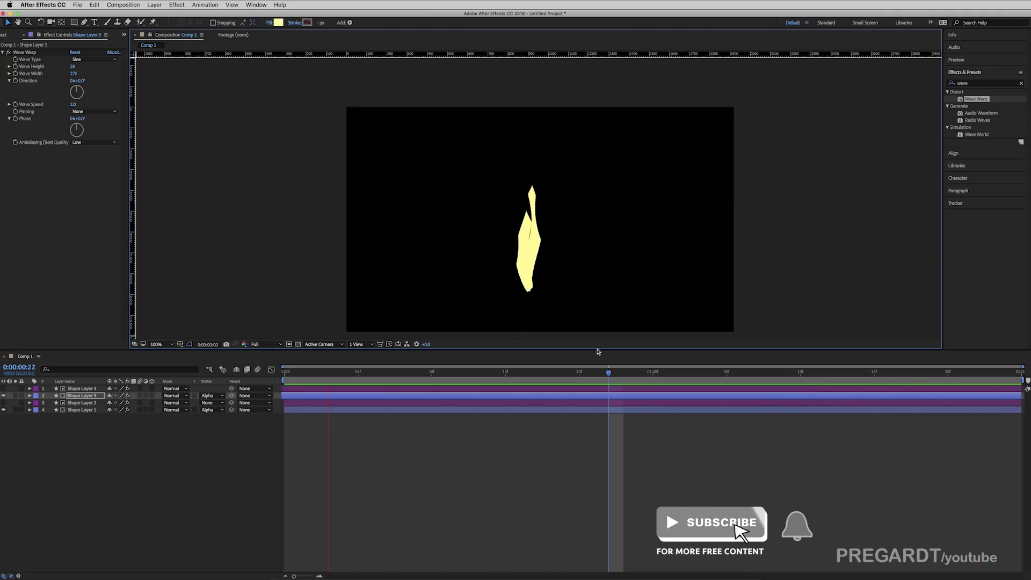
key(space)
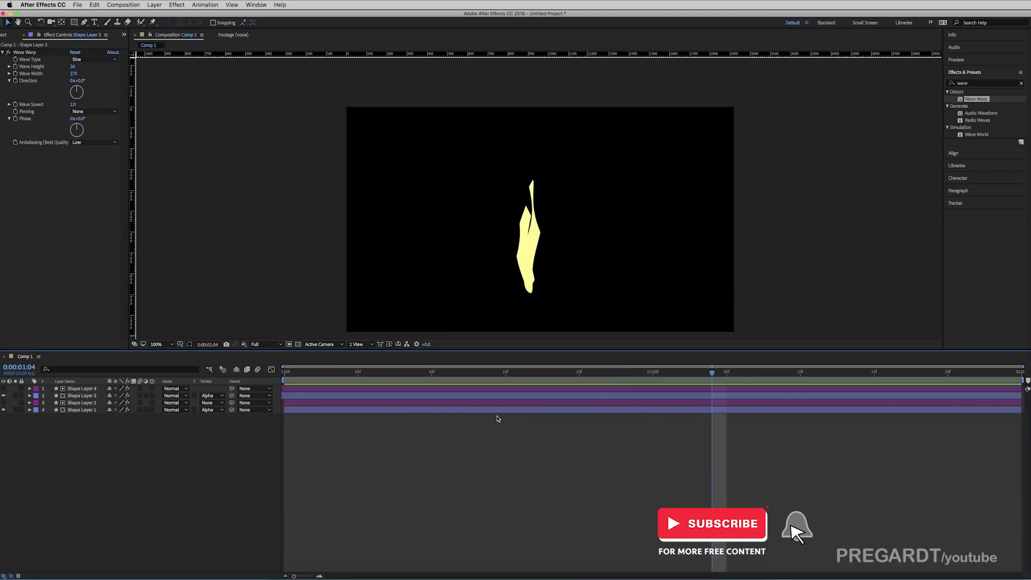
click(482, 412)
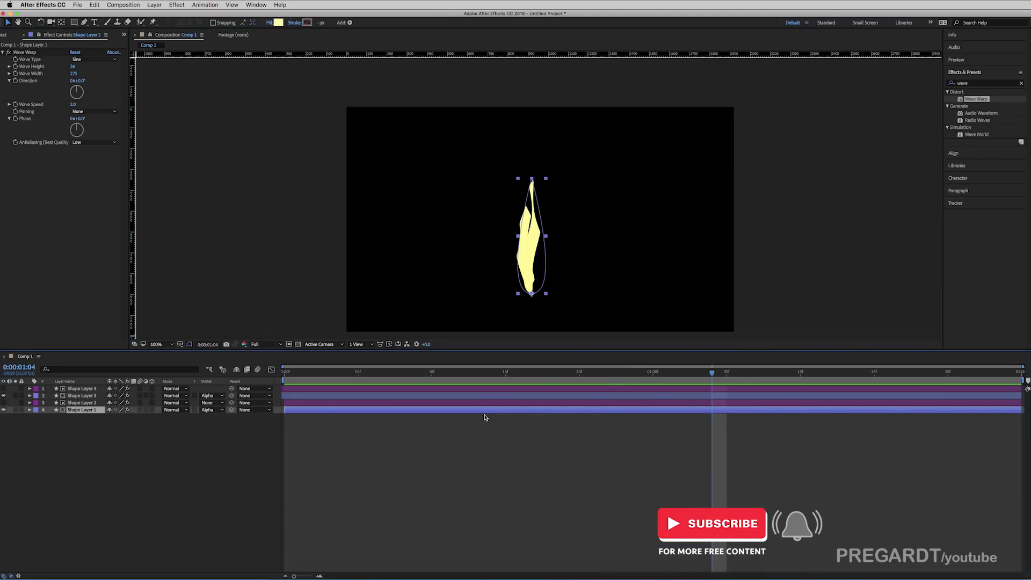
key(super+Up)
key(super+Up)
key(super+Up)
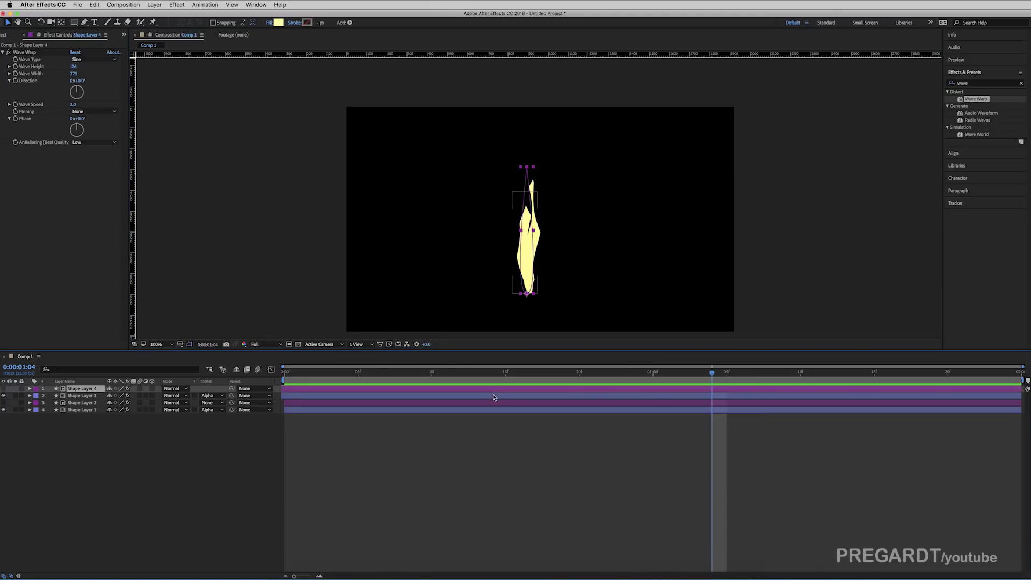
shift+click(493, 396)
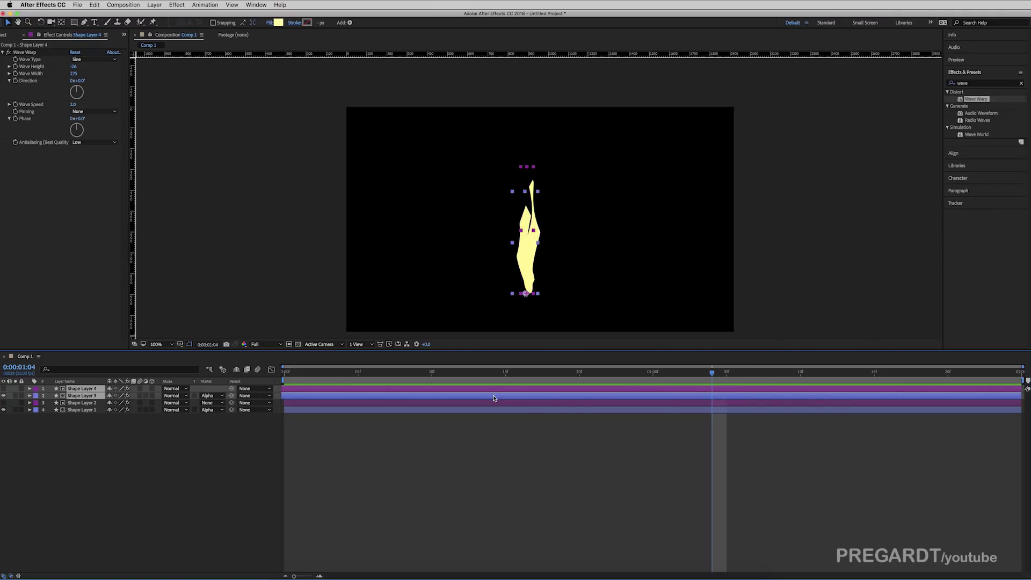
key(super+d)
drag(530, 277, 538, 276)
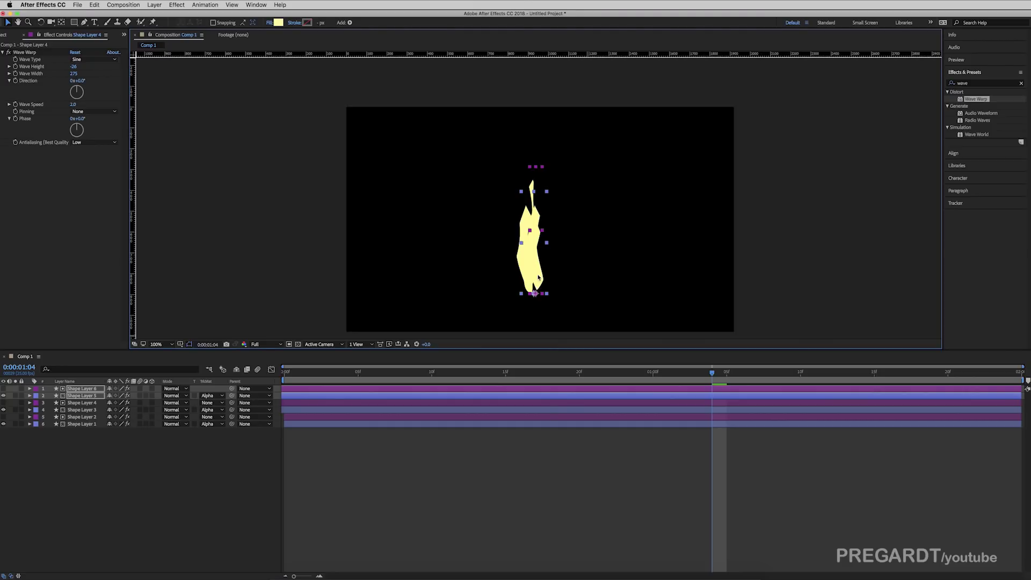
Step: Shift the duplicates, Shape Layers 5 and 6, earlier in time
click(550, 444)
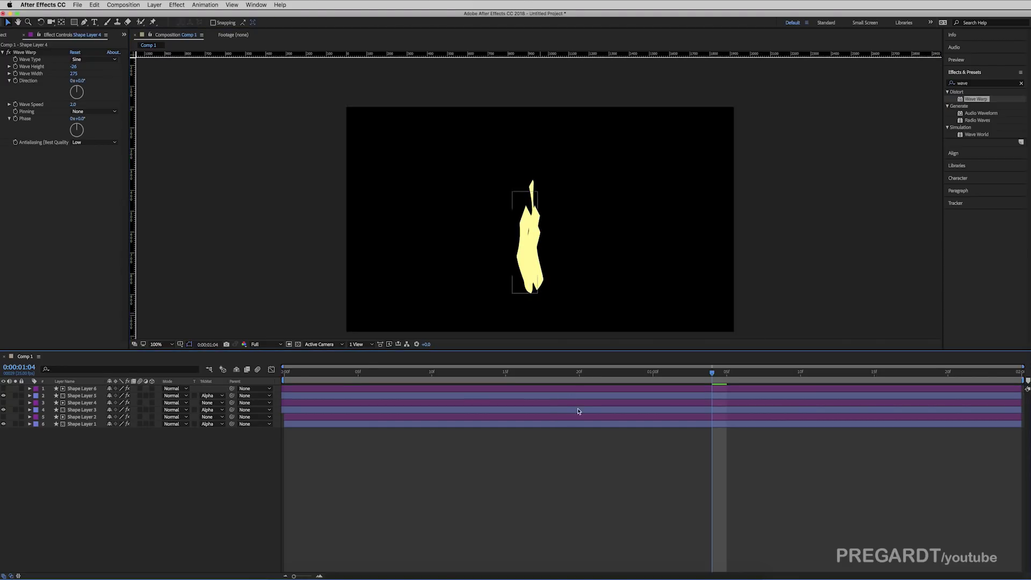
click(576, 394)
shift+click(578, 389)
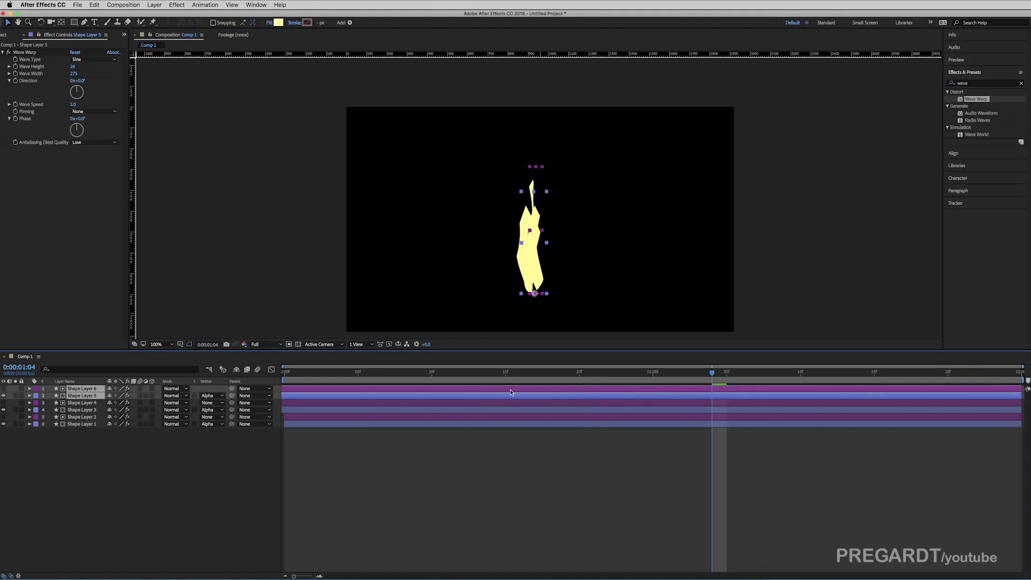
drag(516, 392, 473, 394)
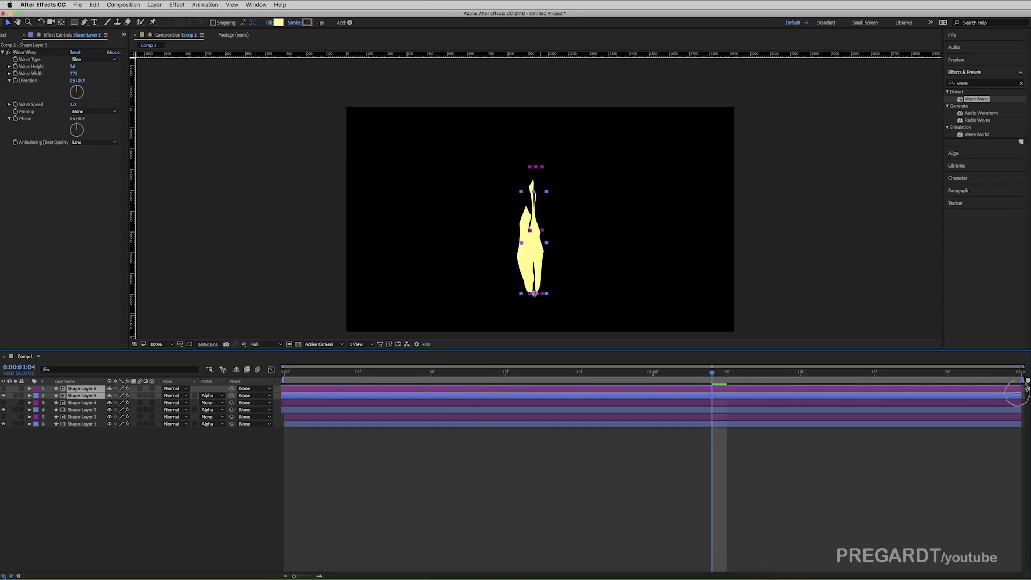
Step: Nudge Shape Layer 6's flame slightly right in the viewer
click(664, 484)
click(702, 396)
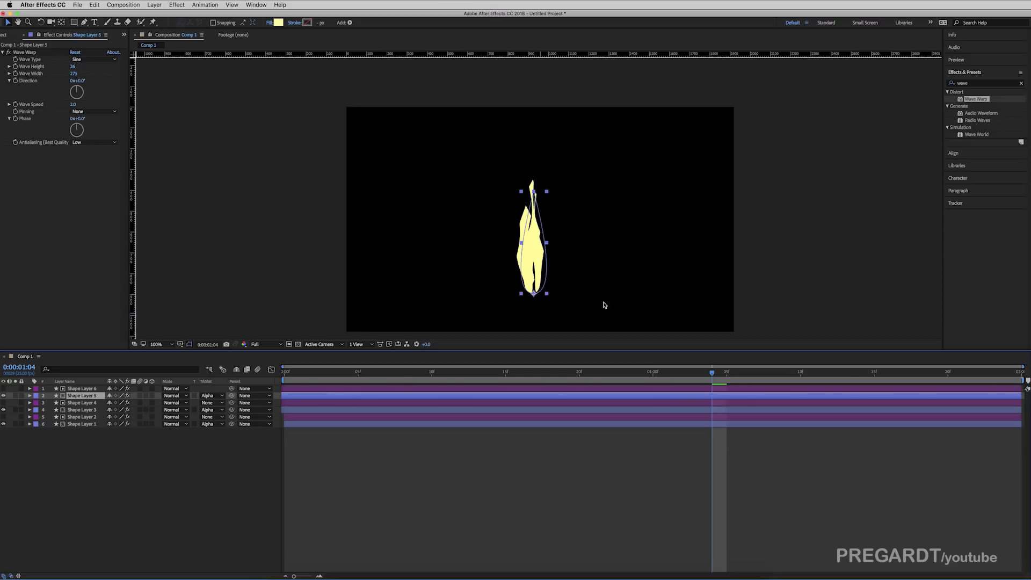
click(537, 259)
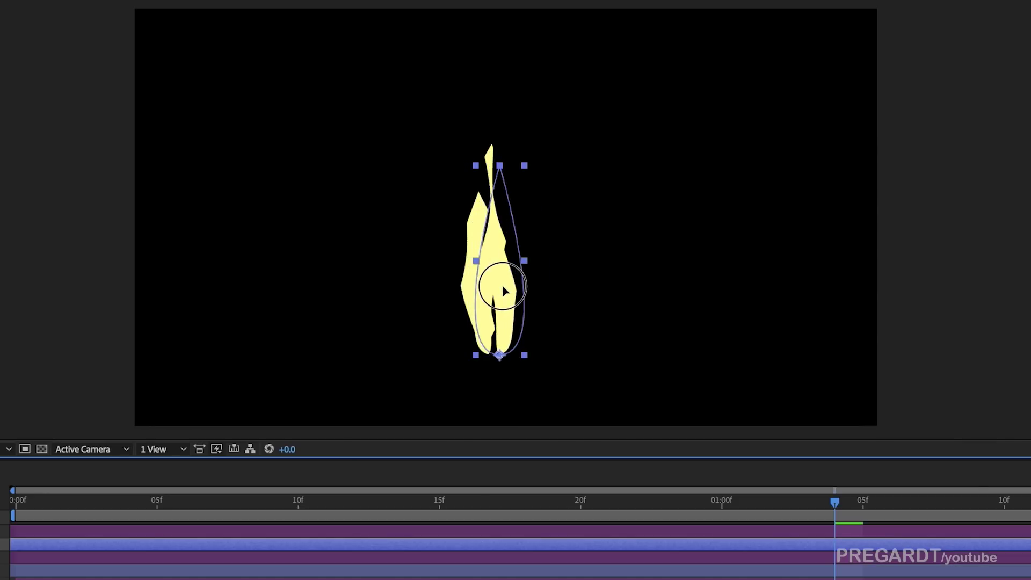
click(686, 533)
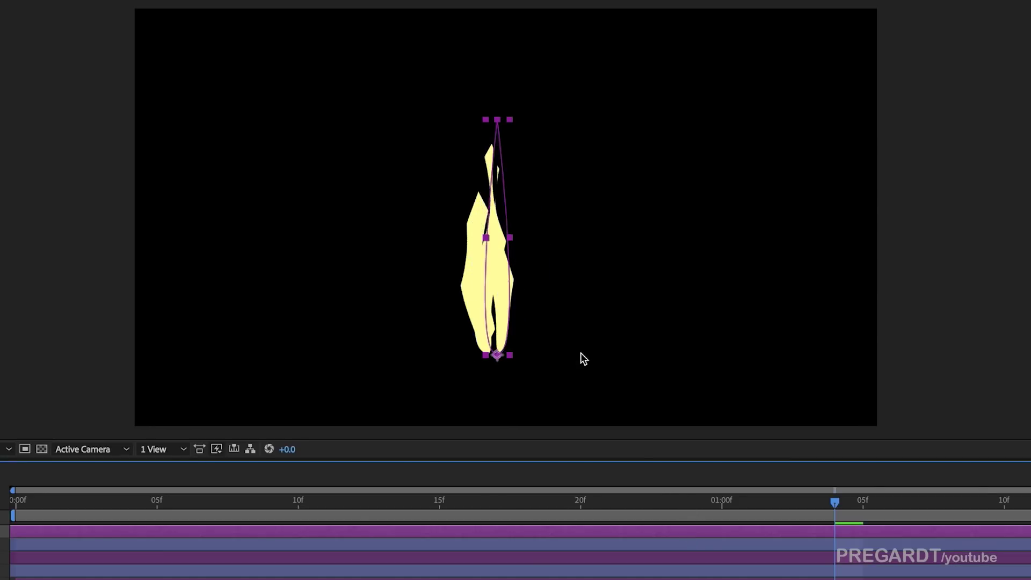
drag(507, 295, 509, 299)
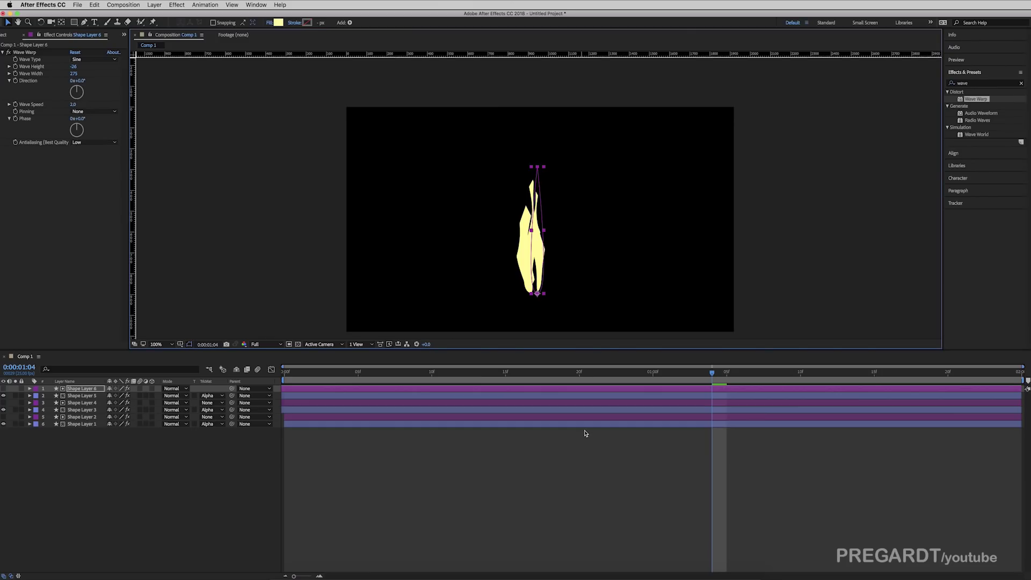
click(585, 433)
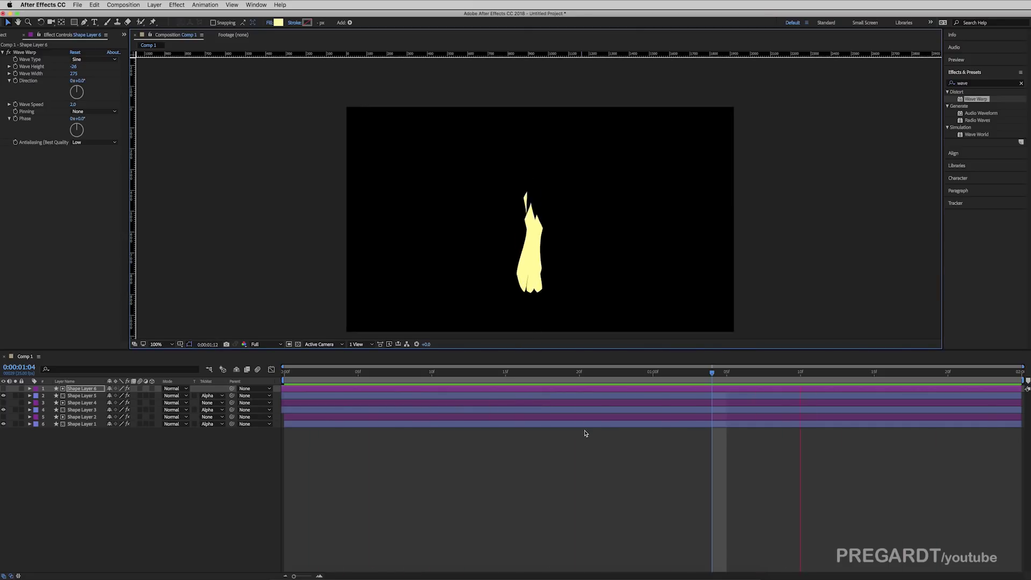
Step: Stop the preview at frame 8 and duplicate Shape Layer 1 into Shape Layer 7
click(374, 444)
click(372, 424)
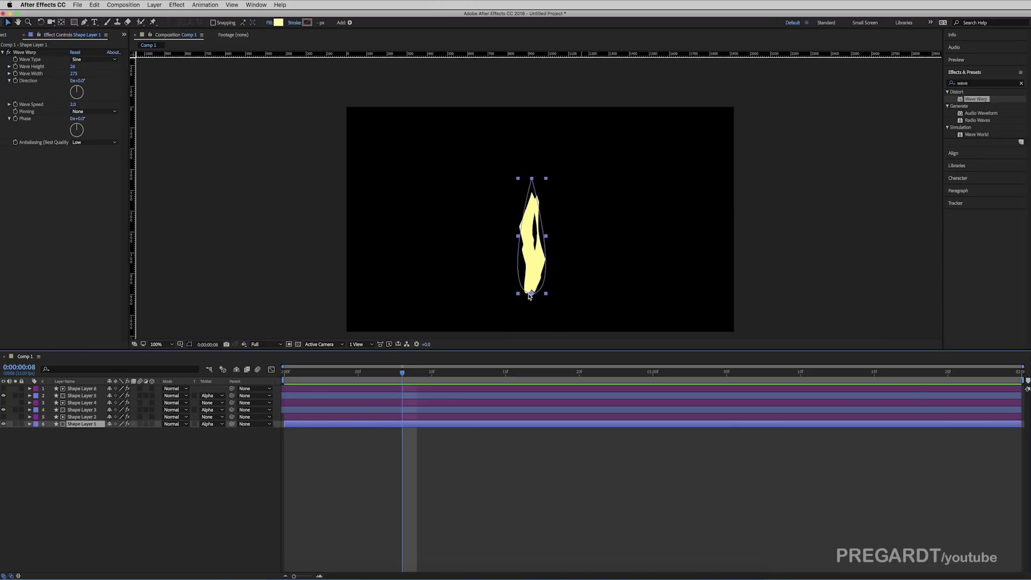
click(361, 448)
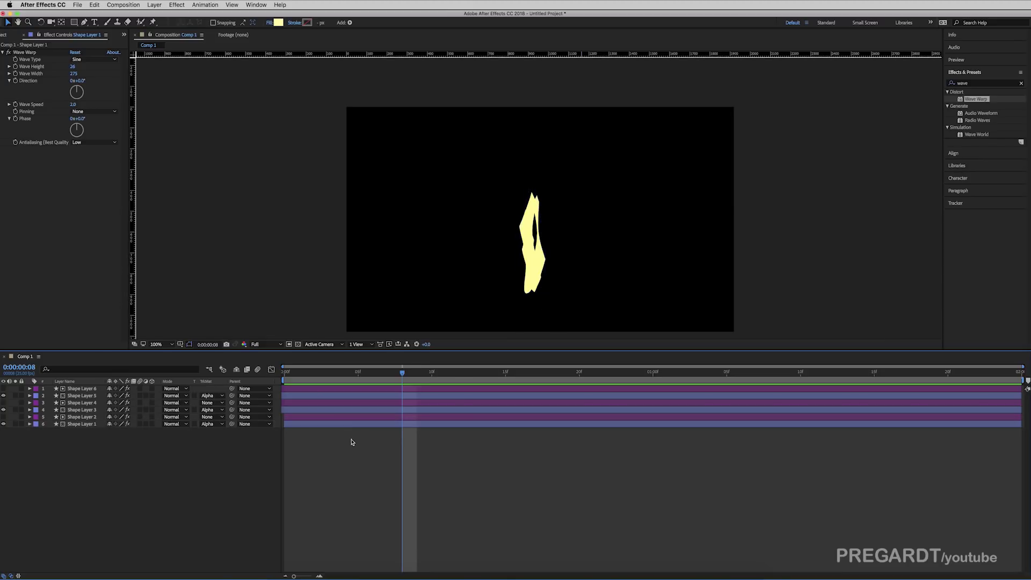
click(356, 427)
key(ctrl+d)
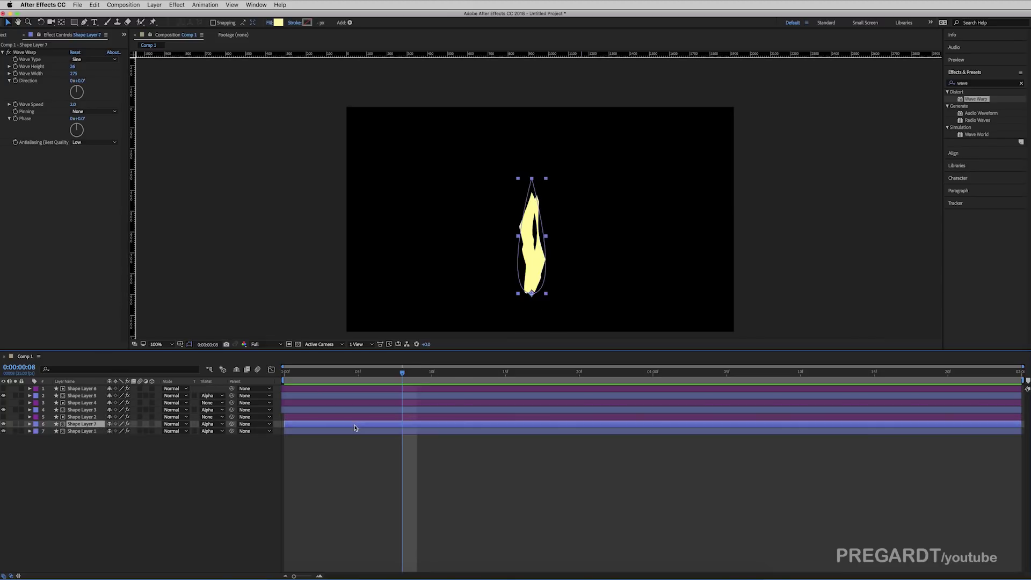
Step: Check Shape Layer 1's track matte options, leaving it at None, and reselect the layer
click(83, 431)
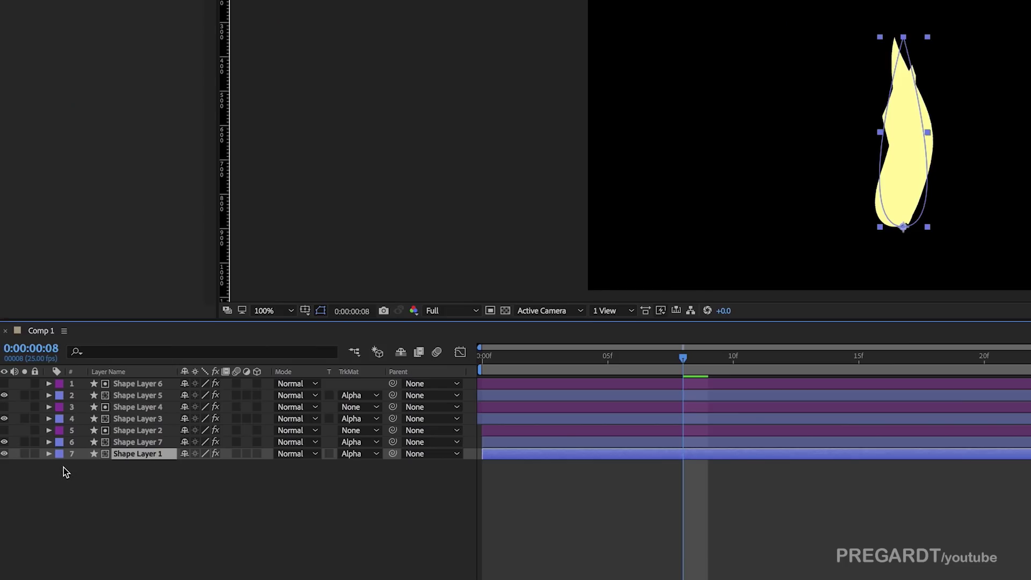
click(355, 454)
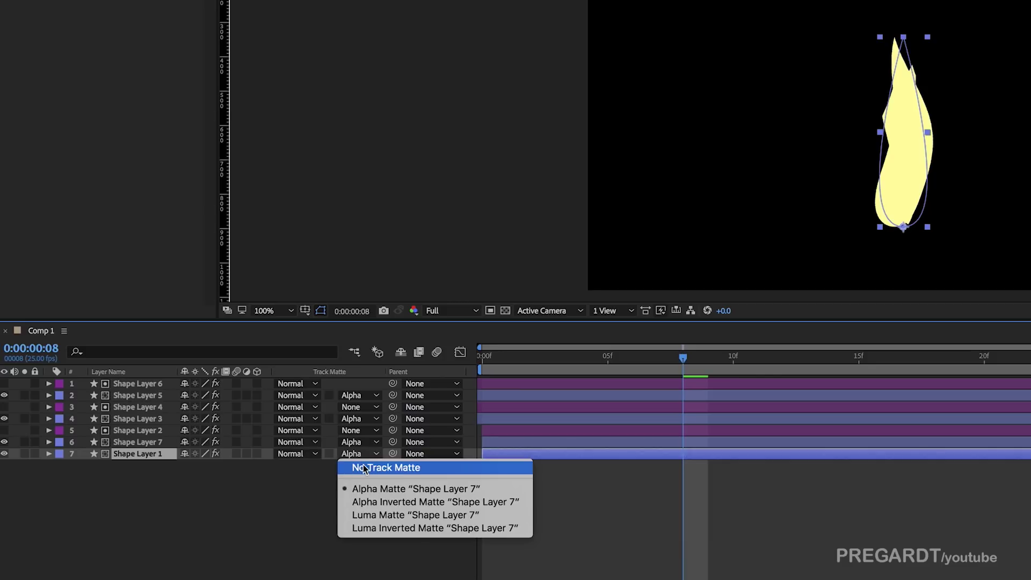
click(365, 465)
click(733, 471)
click(739, 454)
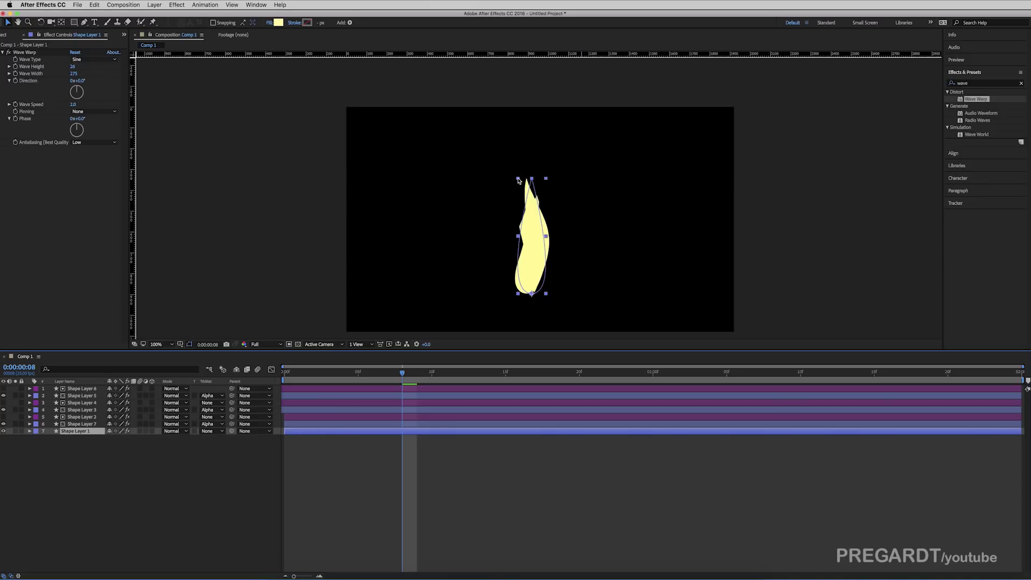
Step: Pull Shape Layer 1's droplet top down and set its Wave Height to 15
drag(518, 179, 521, 236)
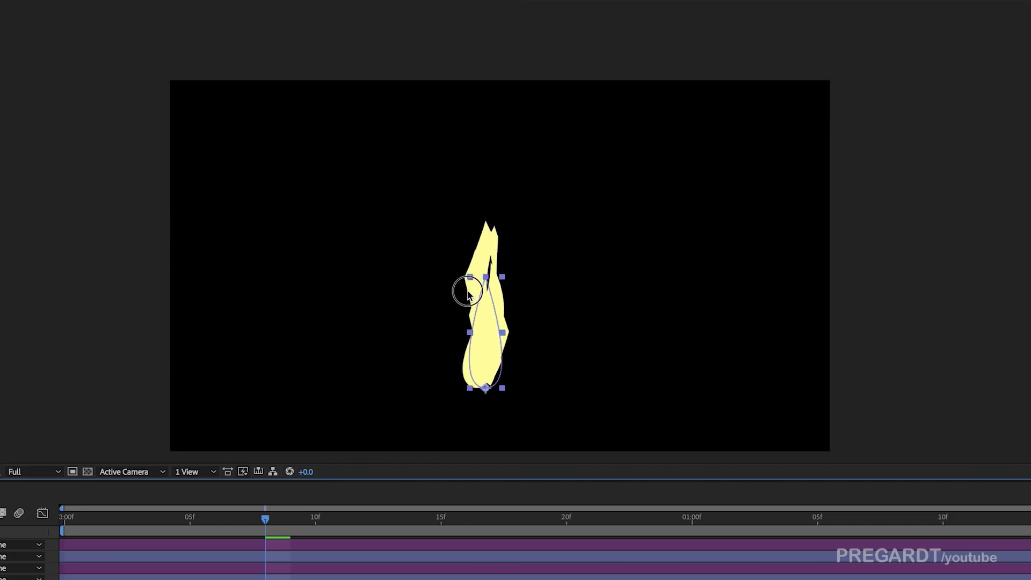
drag(467, 293, 475, 321)
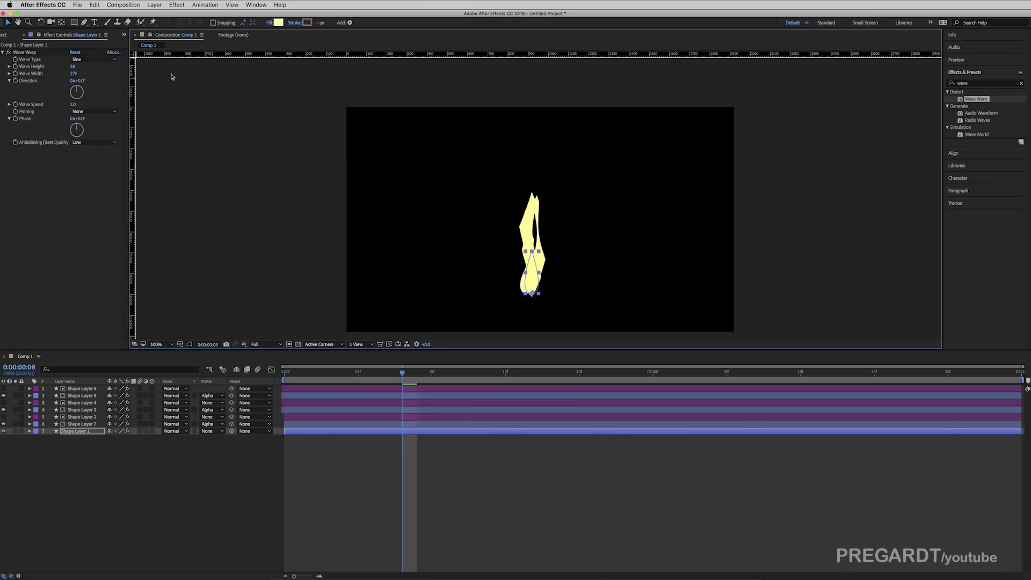
click(73, 67)
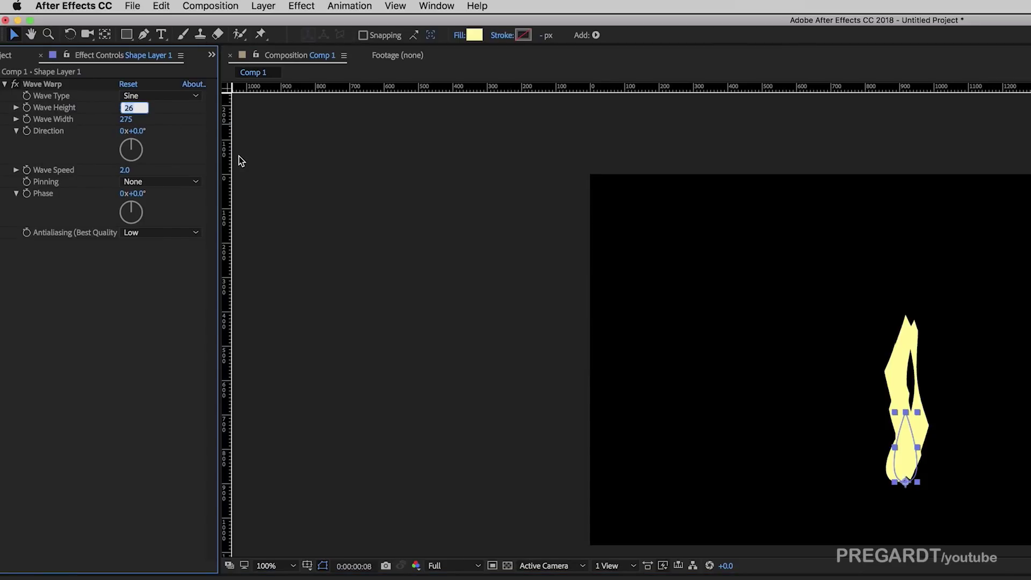
text(15)
key(Return)
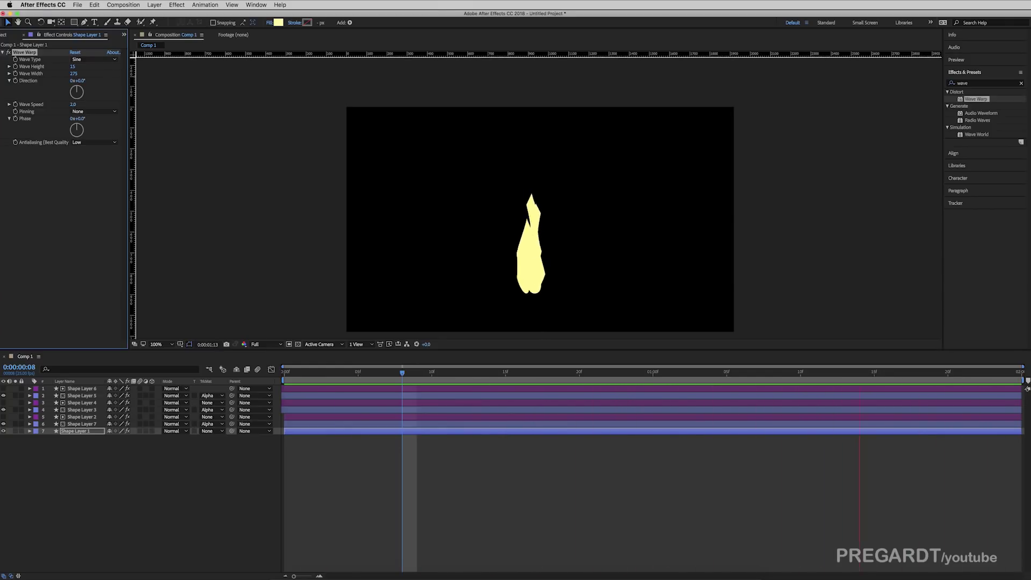
key(space)
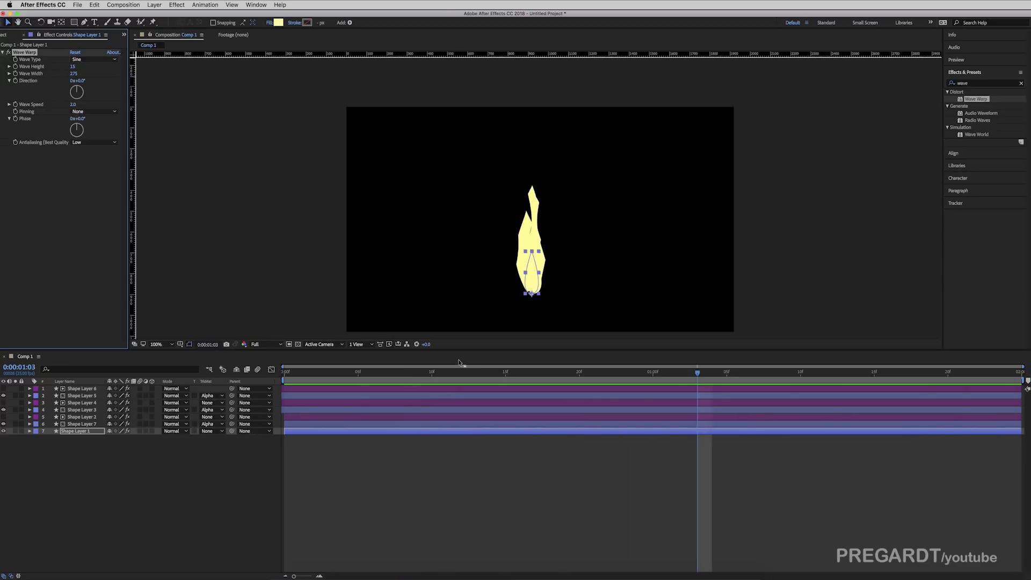
Step: Pre-compose all seven shape layers into one comp named FIREEE, moving all attributes
click(457, 459)
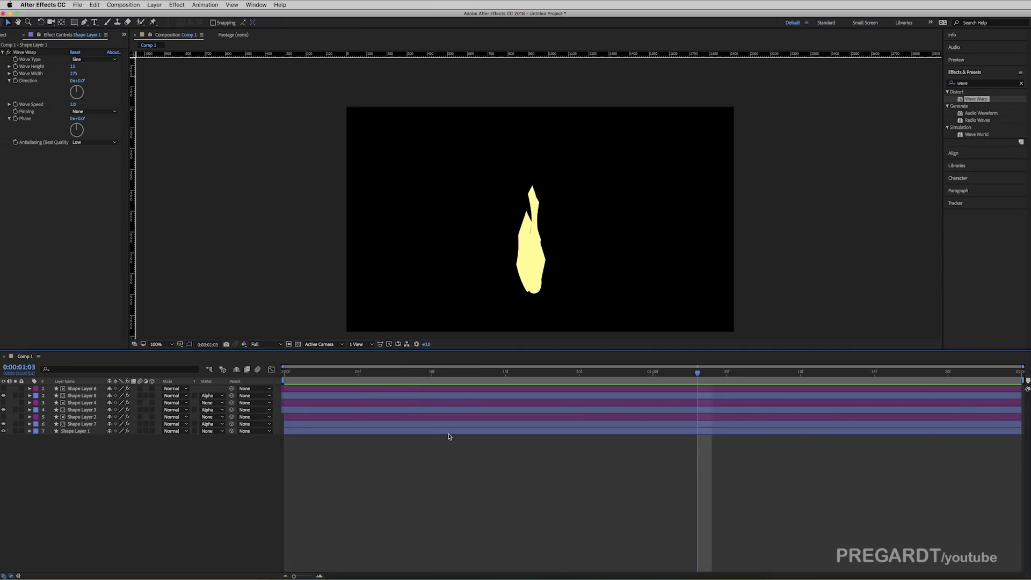
click(413, 388)
key(super+a)
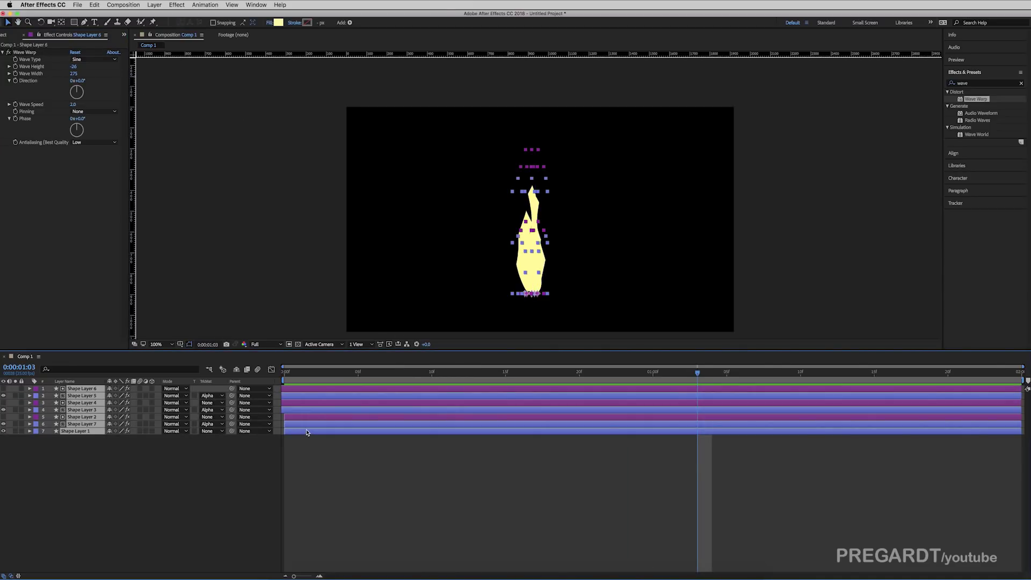
right_click(307, 432)
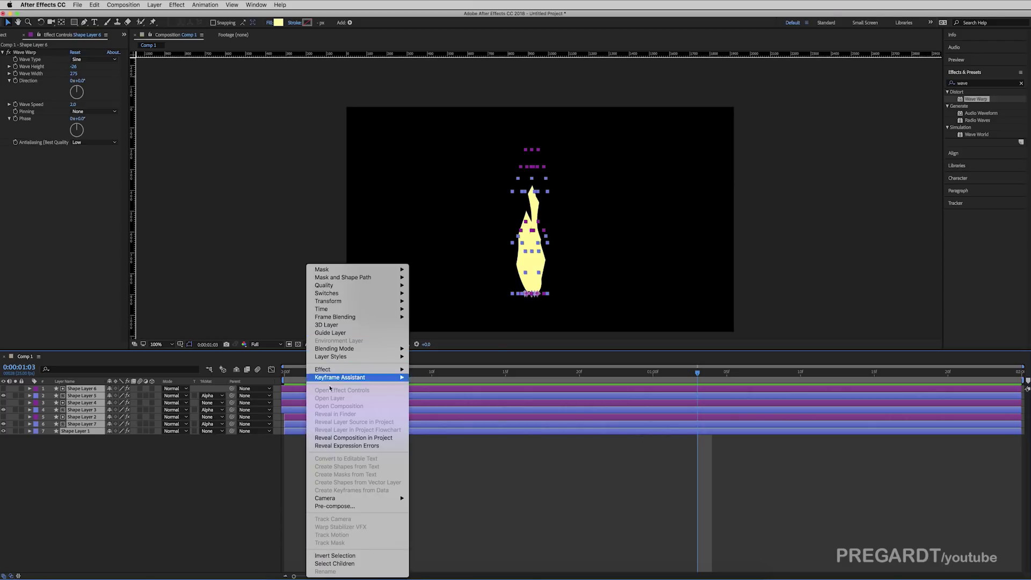
click(333, 505)
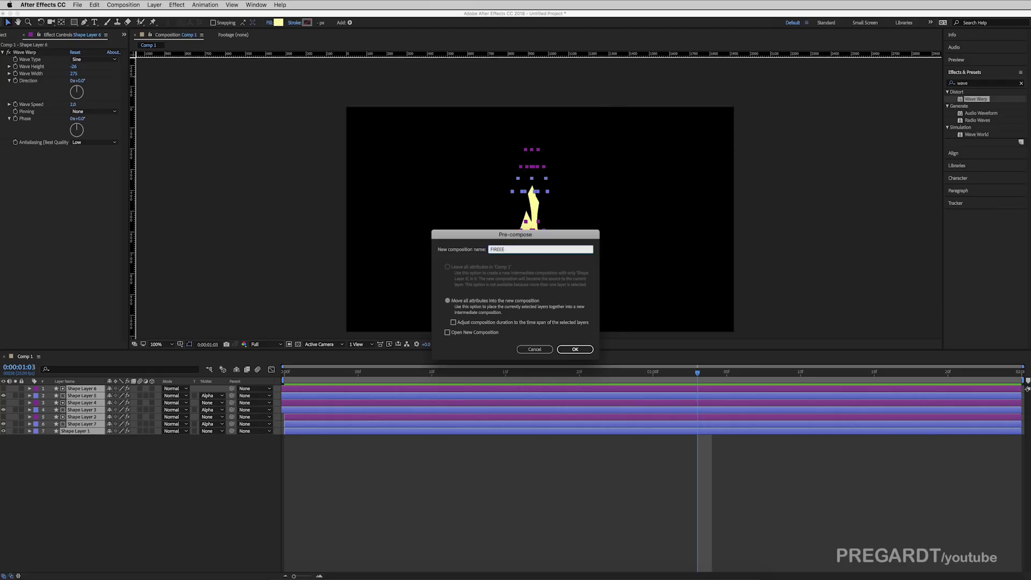
key(Return)
click(338, 408)
click(347, 391)
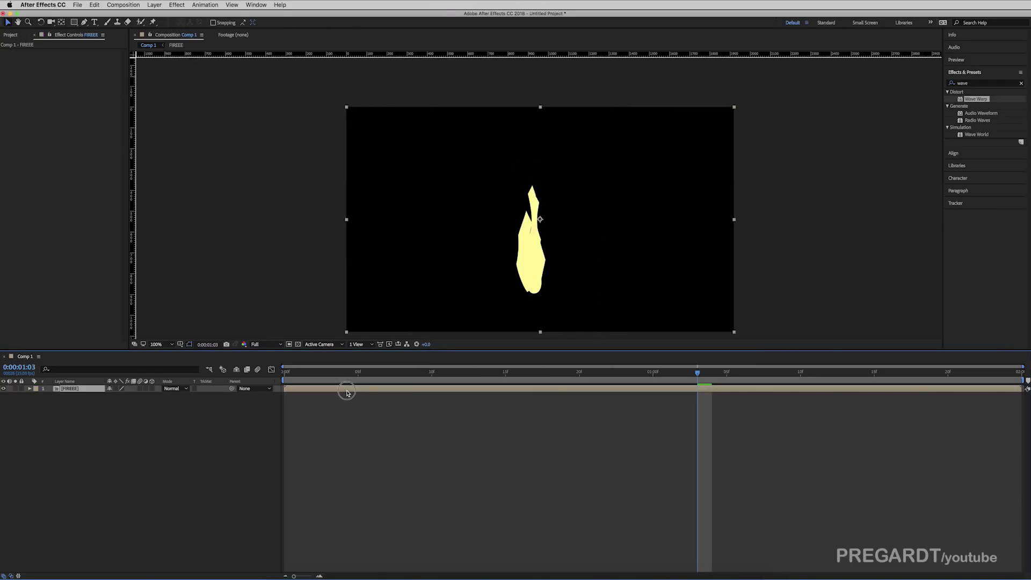
Step: Mask off the FIREEE flame's rounded base with an inverted rectangle mask and preview it
click(74, 22)
drag(577, 319, 482, 280)
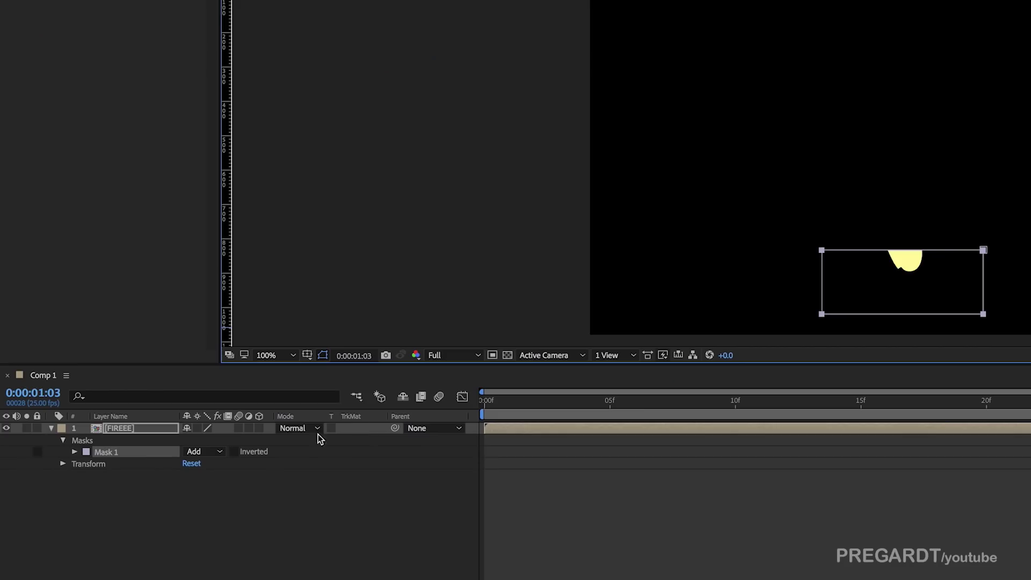
click(235, 452)
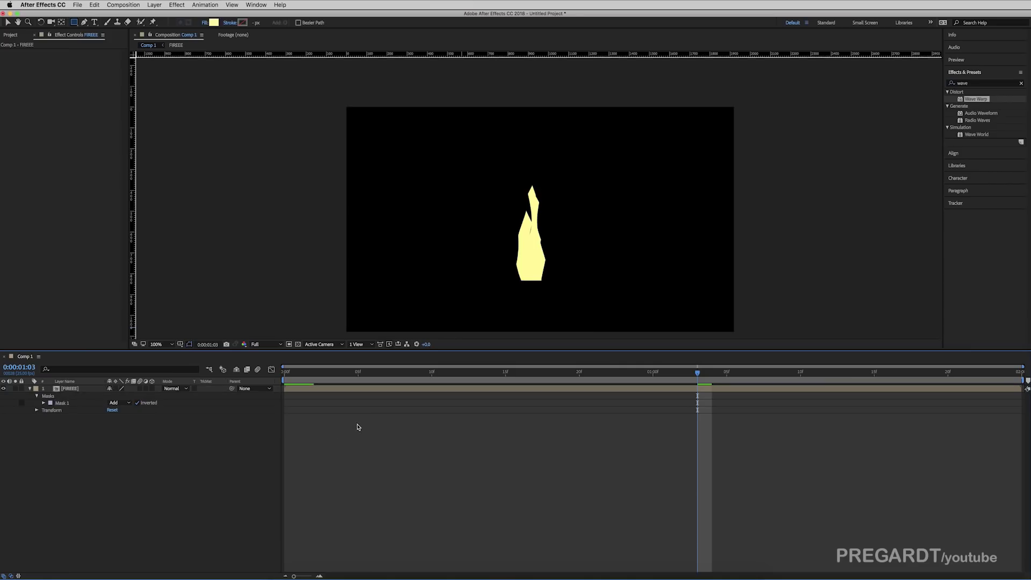
key(space)
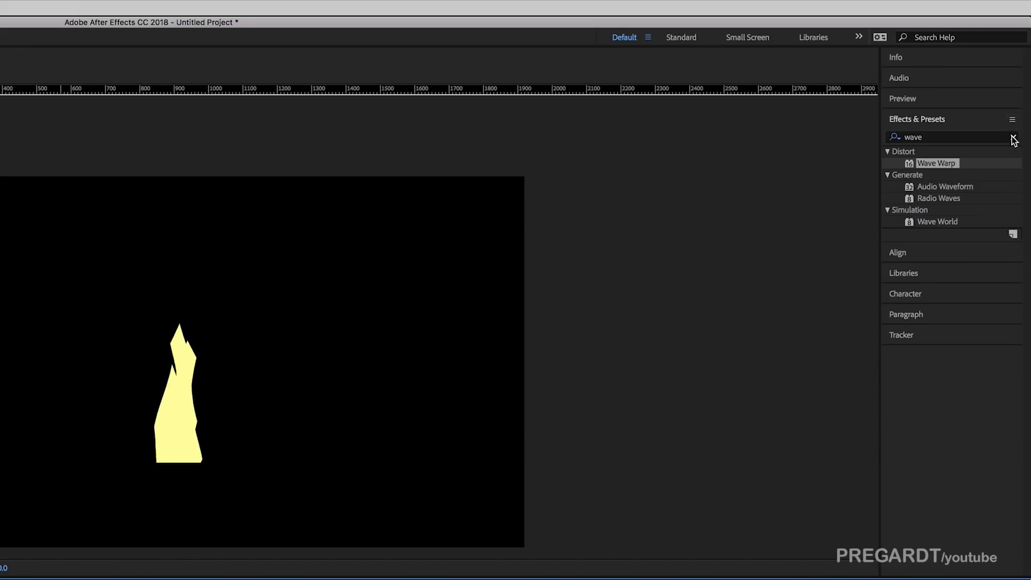
Step: Search Effects & Presets for 'glow' and apply Glow to the FIREEE layer
click(1021, 84)
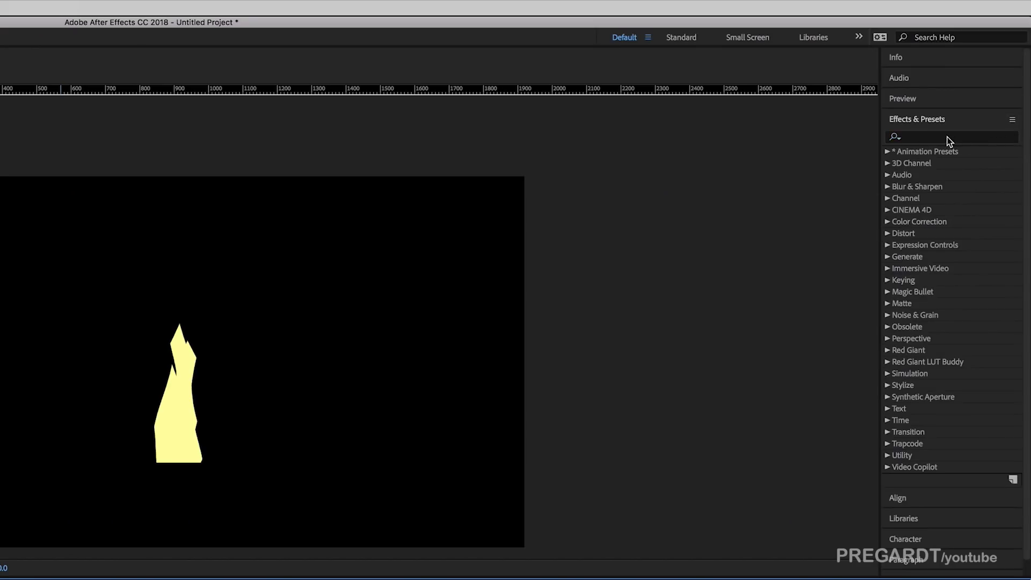
click(981, 82)
text(glow)
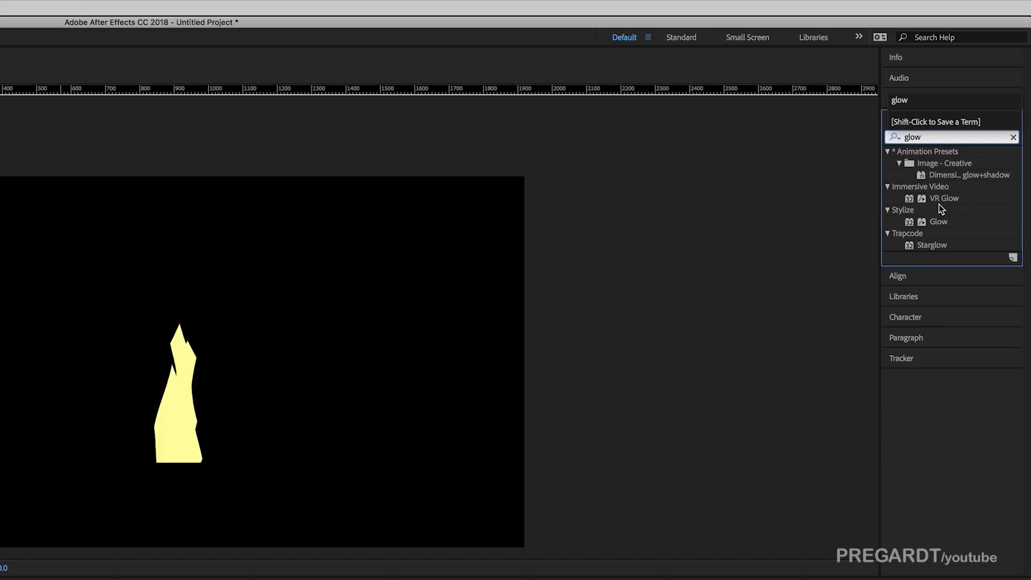
drag(939, 221, 156, 579)
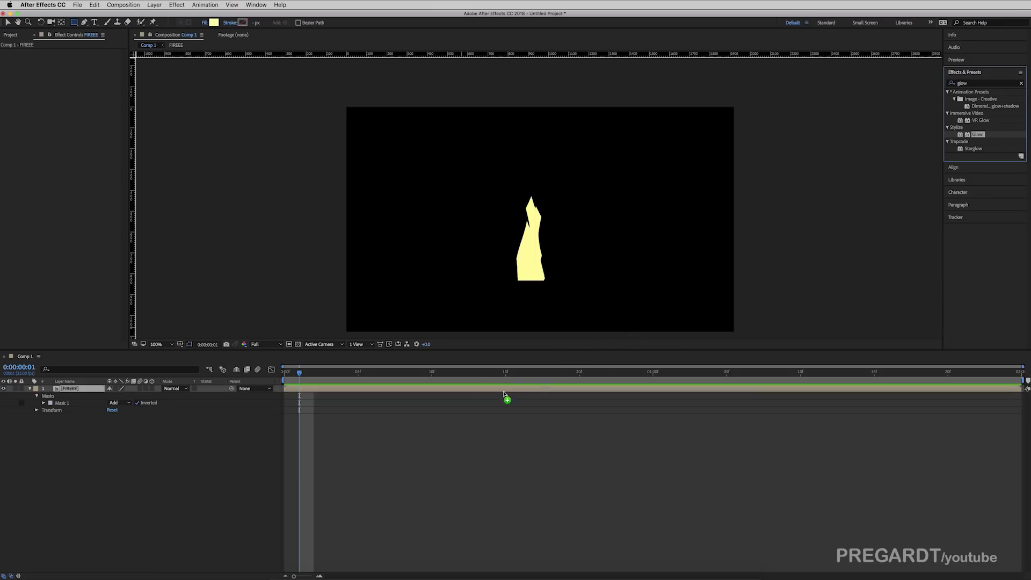
drag(503, 394, 459, 390)
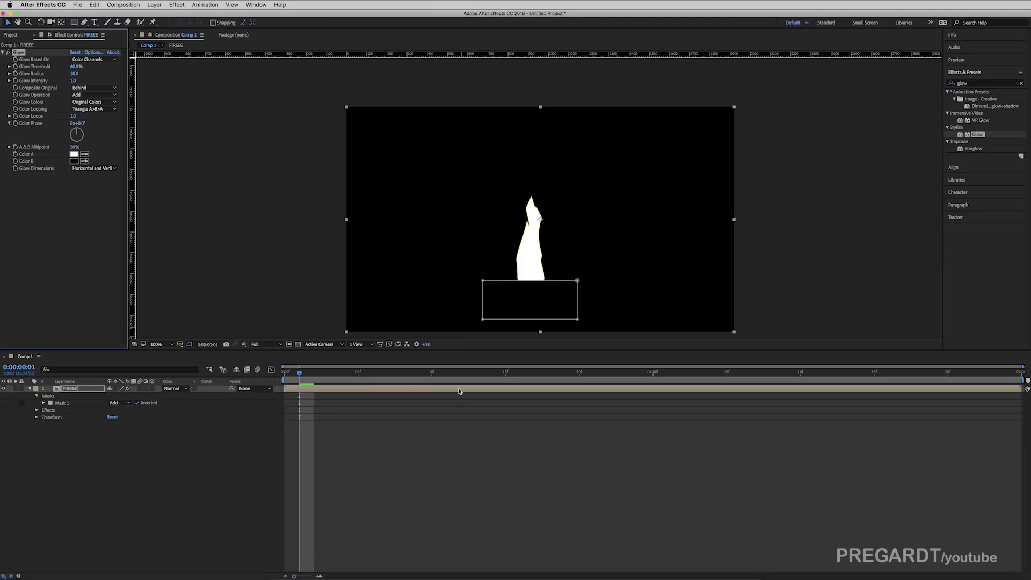
Step: Set the Glow Radius to 60 and preview the glowing flame
click(75, 74)
key(Return)
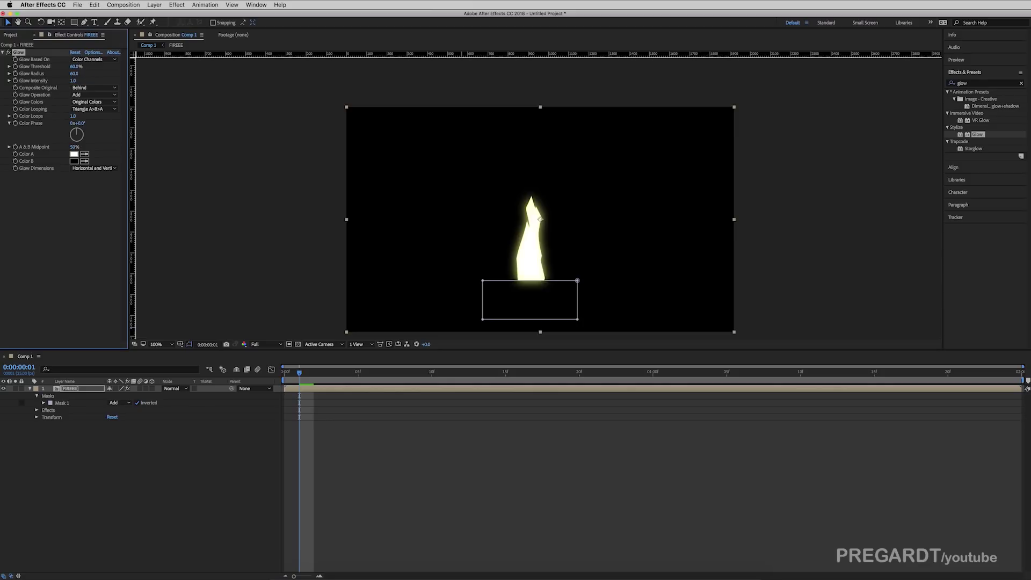
click(488, 443)
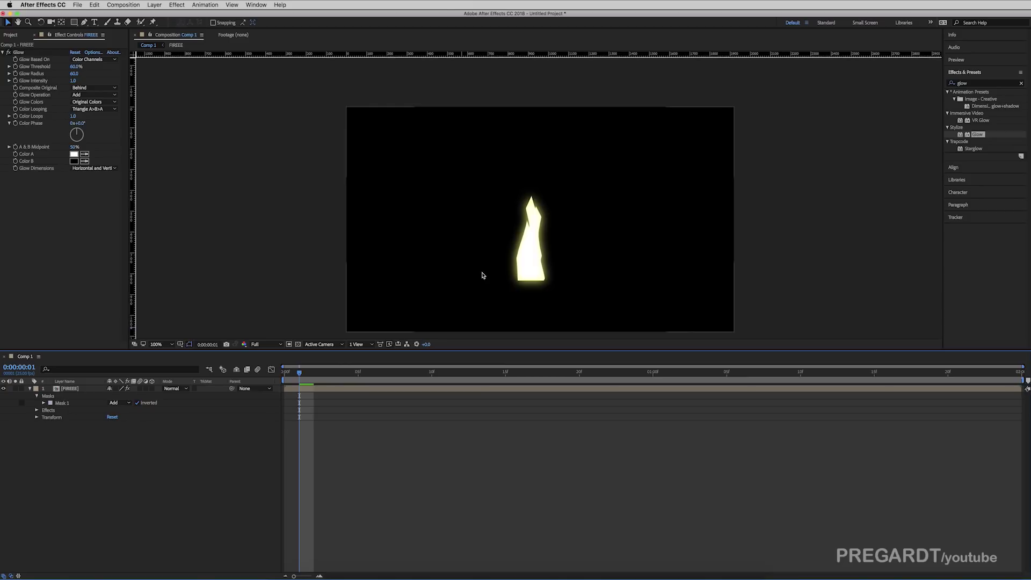
key(space)
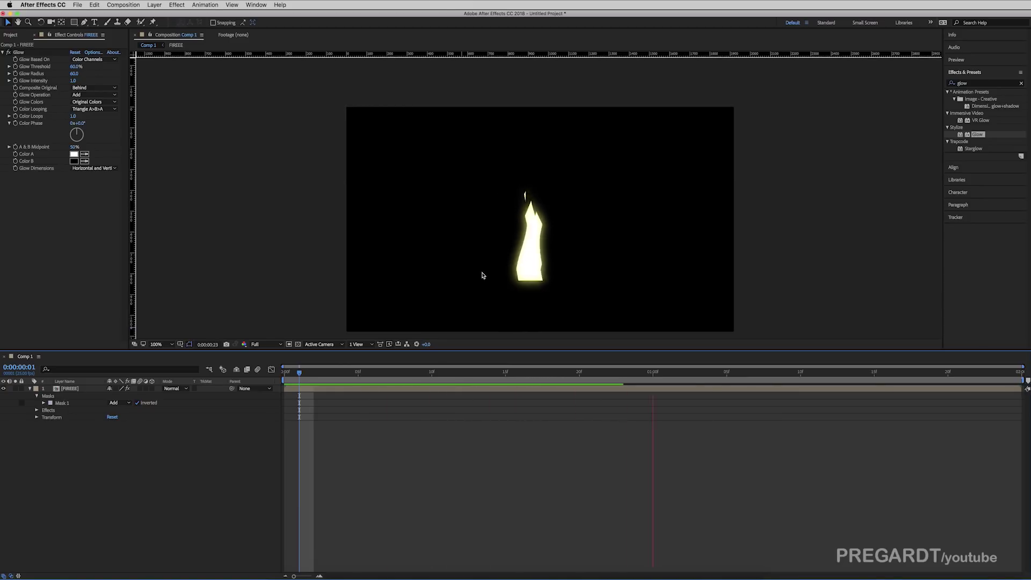